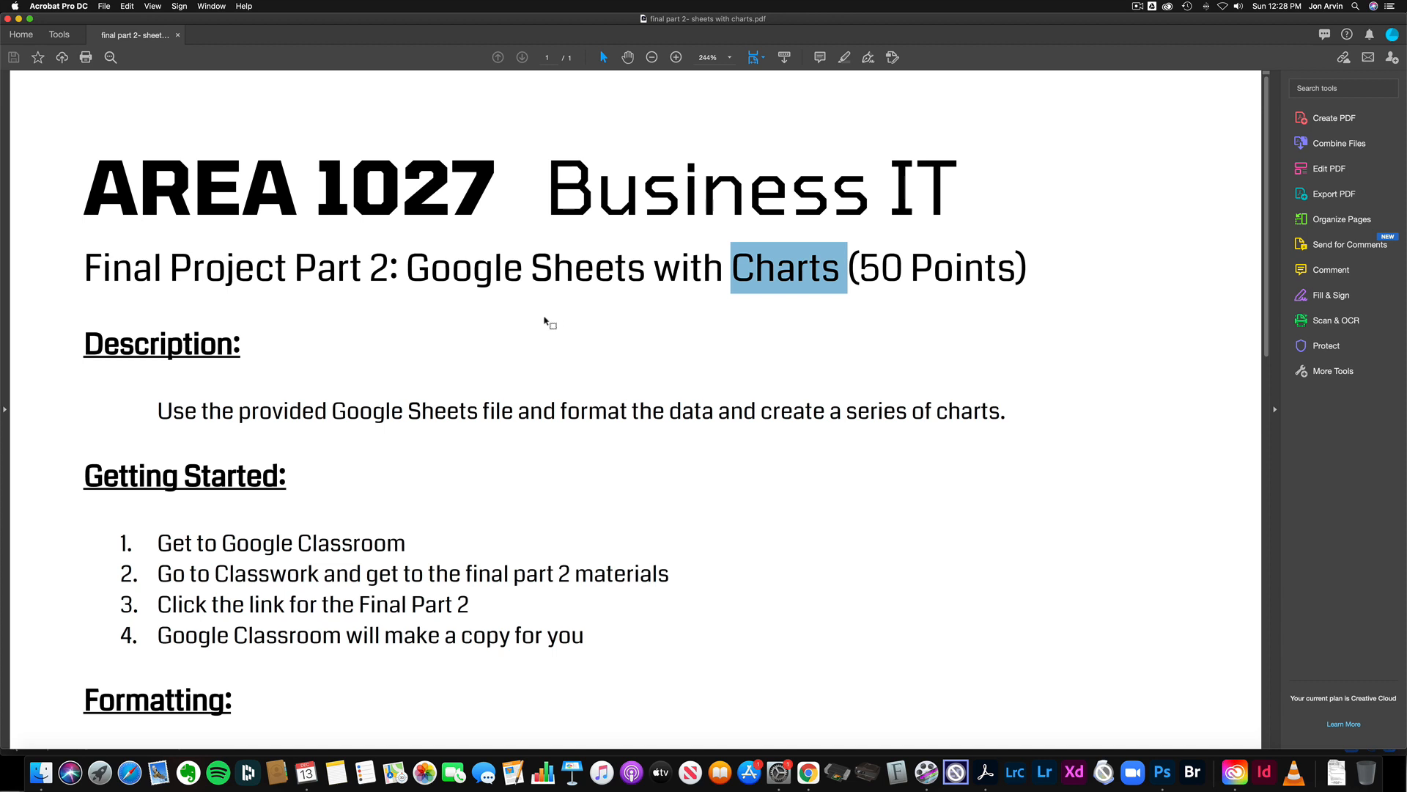
# Step: Read the assignment's Description and Getting Started sections on obtaining the final part 2 file from Google Classroom
pyautogui.scroll(-3, 544, 317)
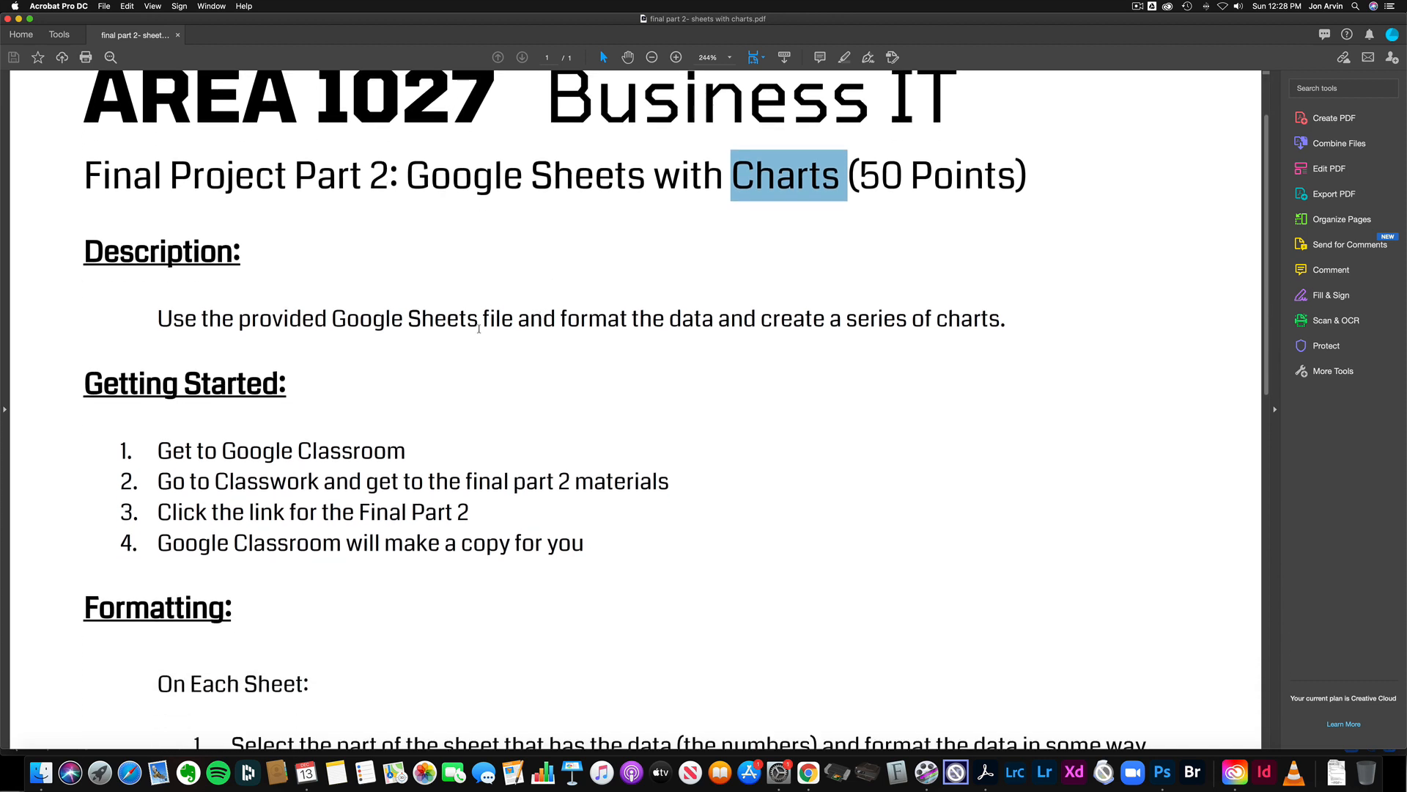
pyautogui.scroll(-2, 294, 403)
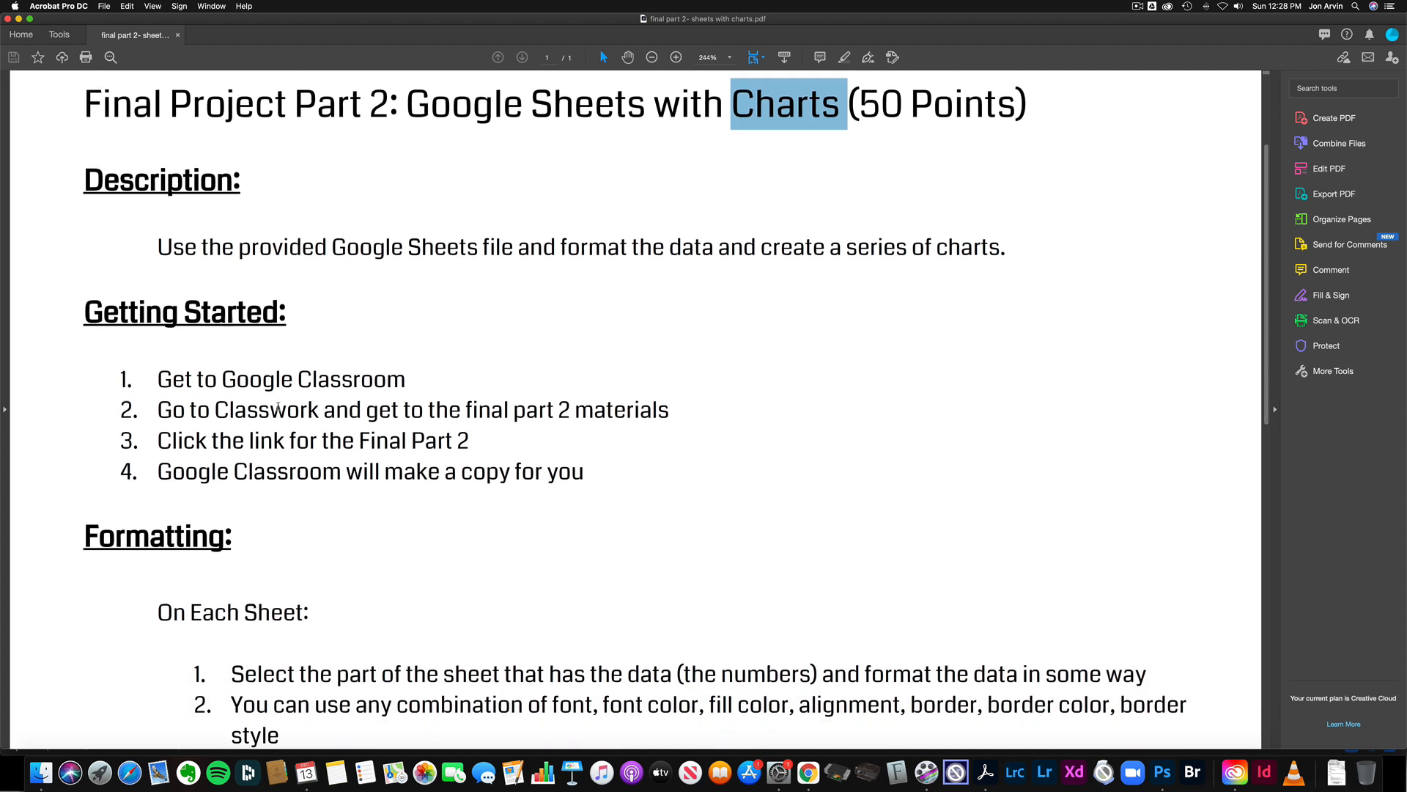
pyautogui.moveTo(158, 379); pyautogui.dragTo(405, 382)
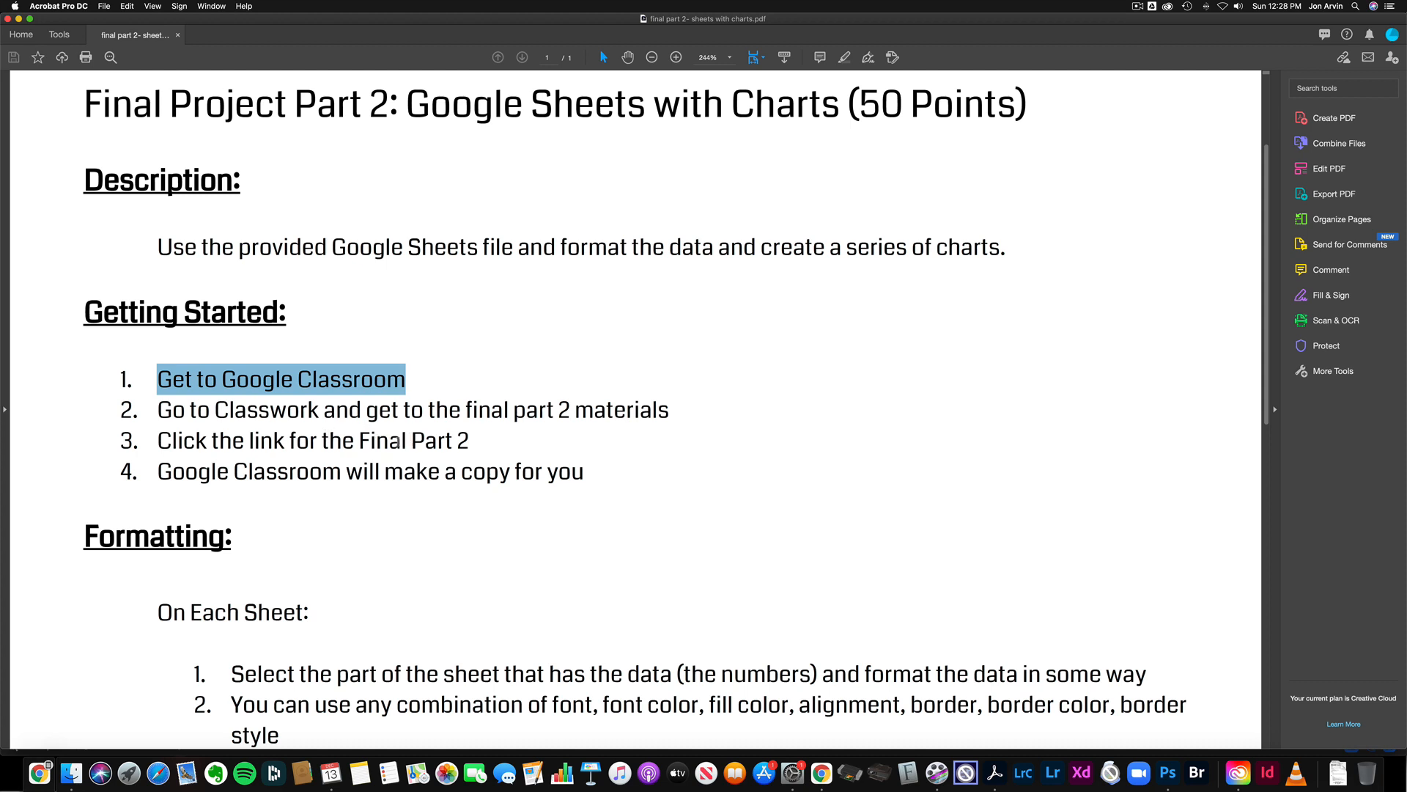
pyautogui.moveTo(233, 471); pyautogui.dragTo(584, 473)
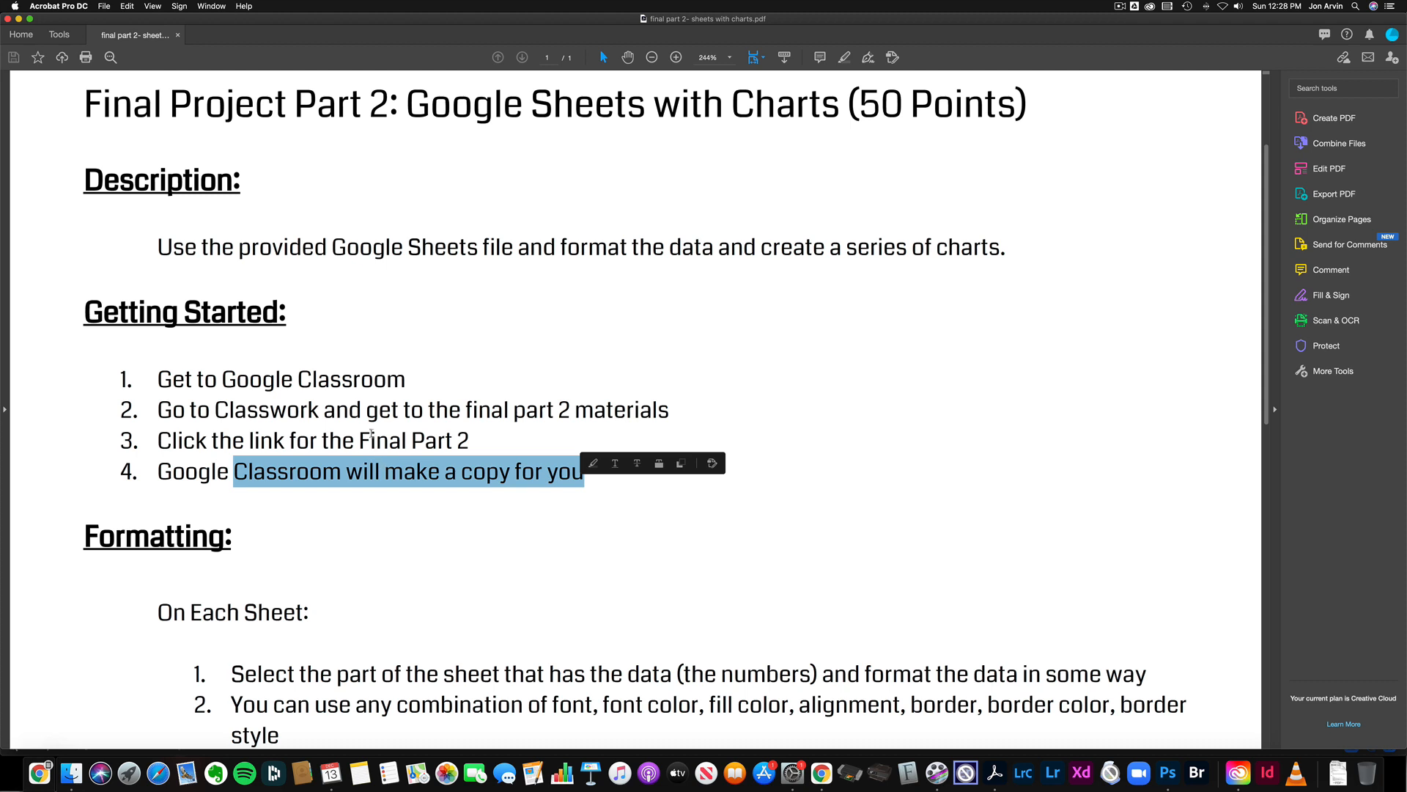
pyautogui.moveTo(347, 411); pyautogui.dragTo(611, 415)
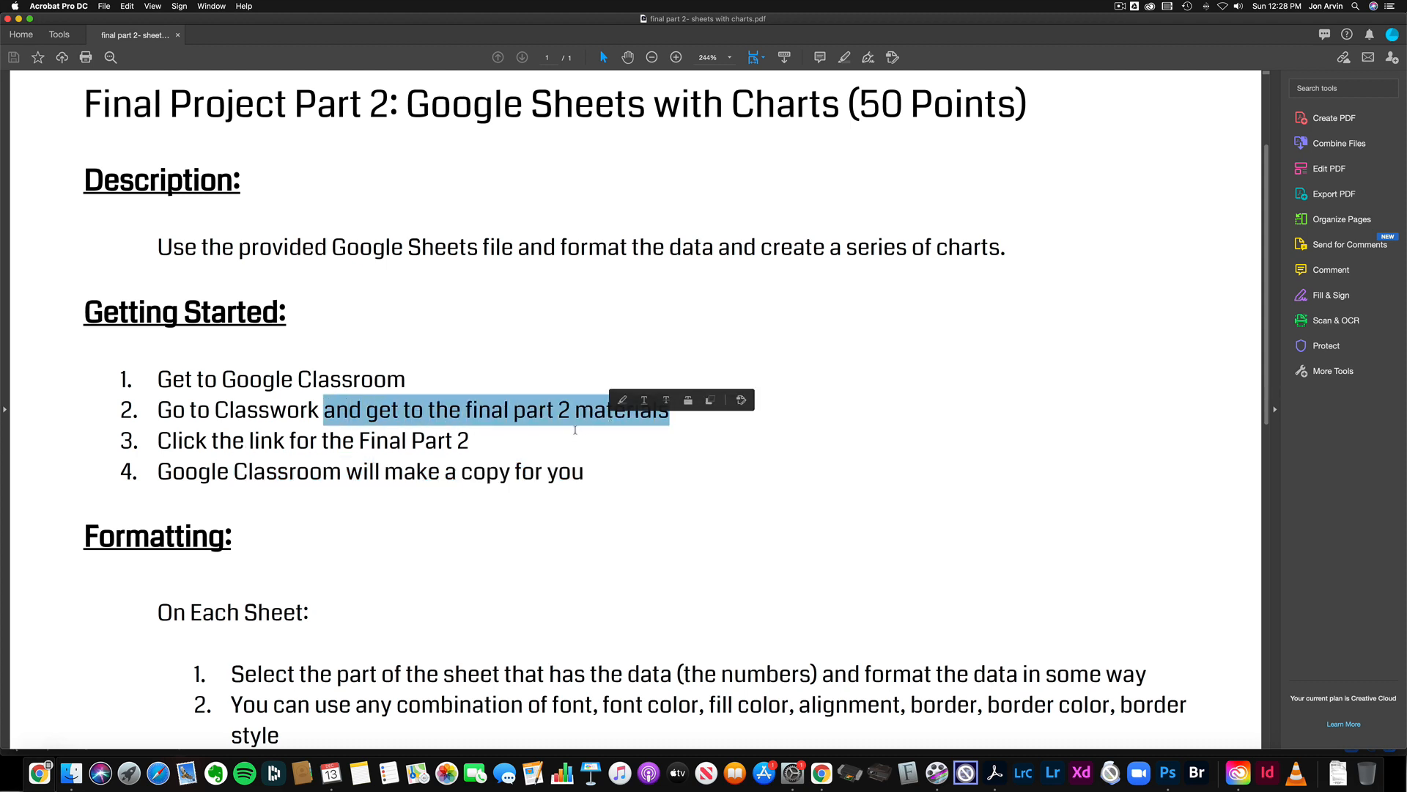
# Step: Review the Formatting section's instructions for selecting and formatting the data on each sheet
pyautogui.scroll(-3, 576, 434)
pyautogui.scroll(-2, 576, 434)
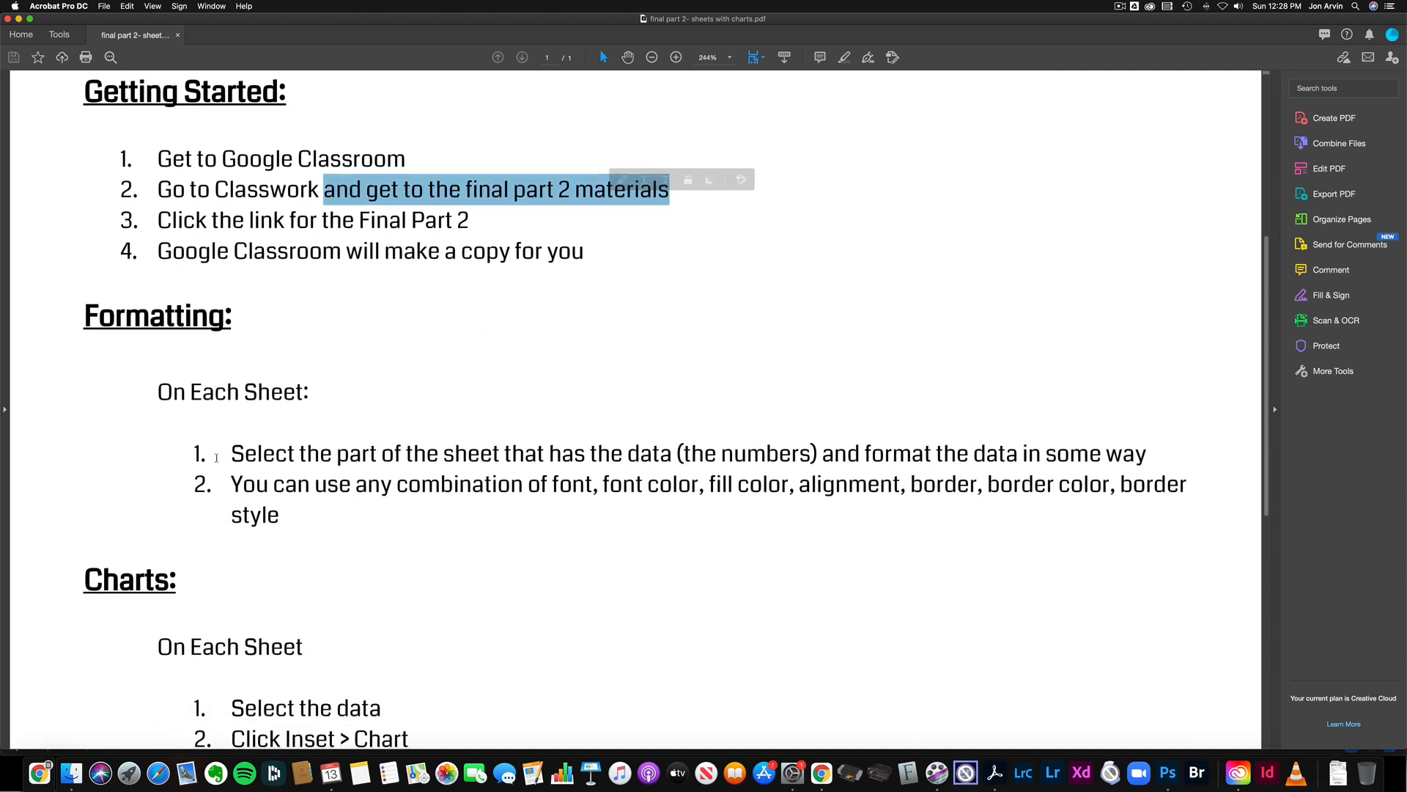
pyautogui.moveTo(230, 455); pyautogui.dragTo(676, 455)
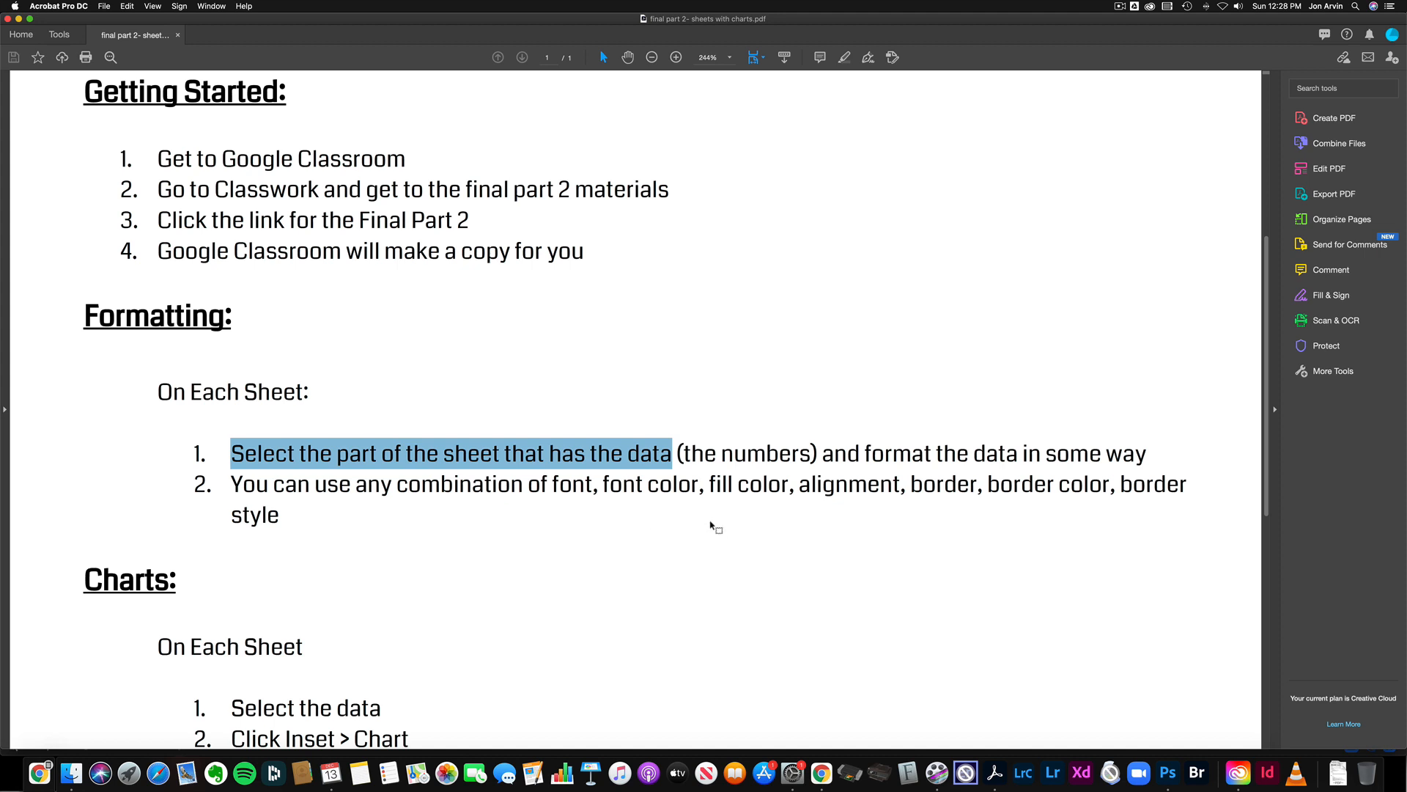
pyautogui.scroll(-1, 540, 520)
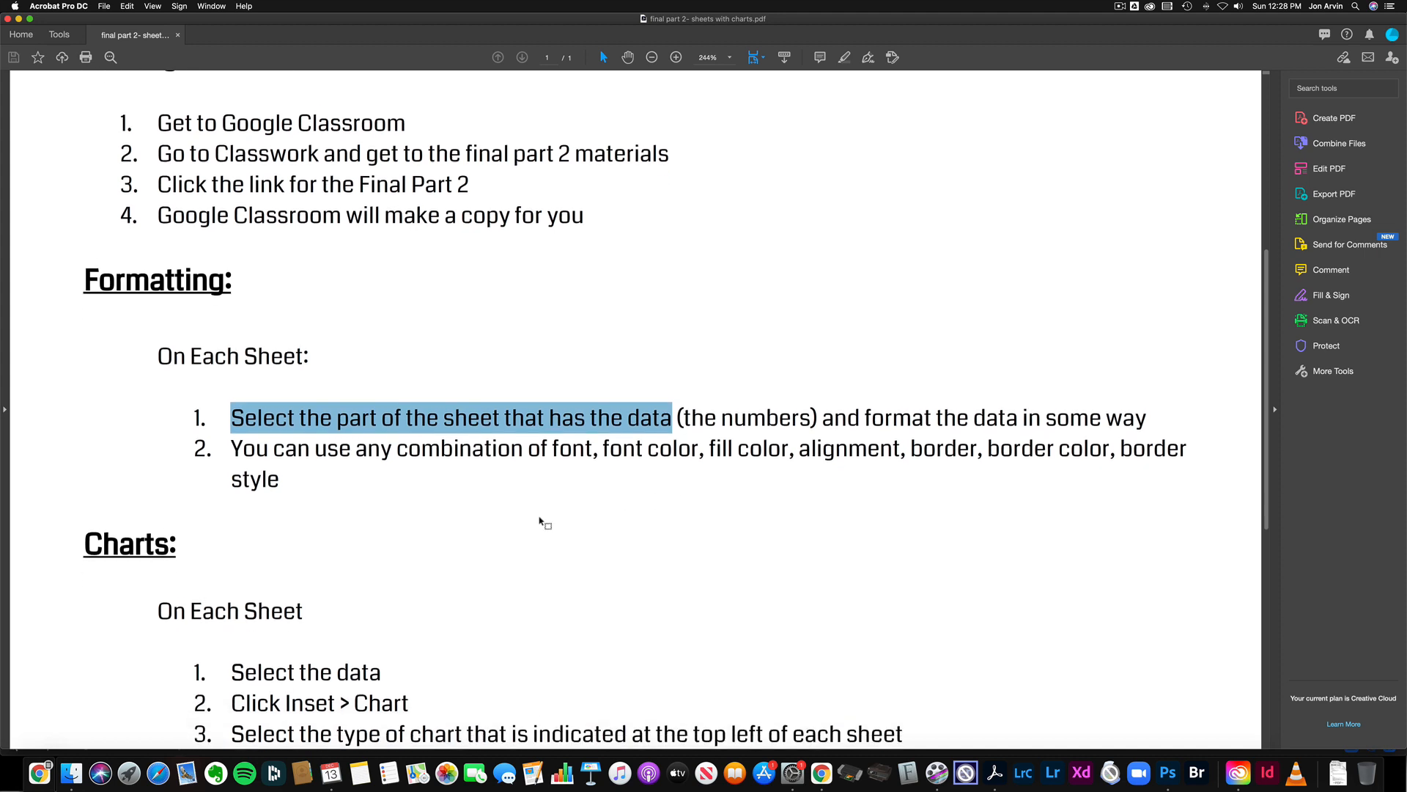
pyautogui.scroll(-2, 540, 522)
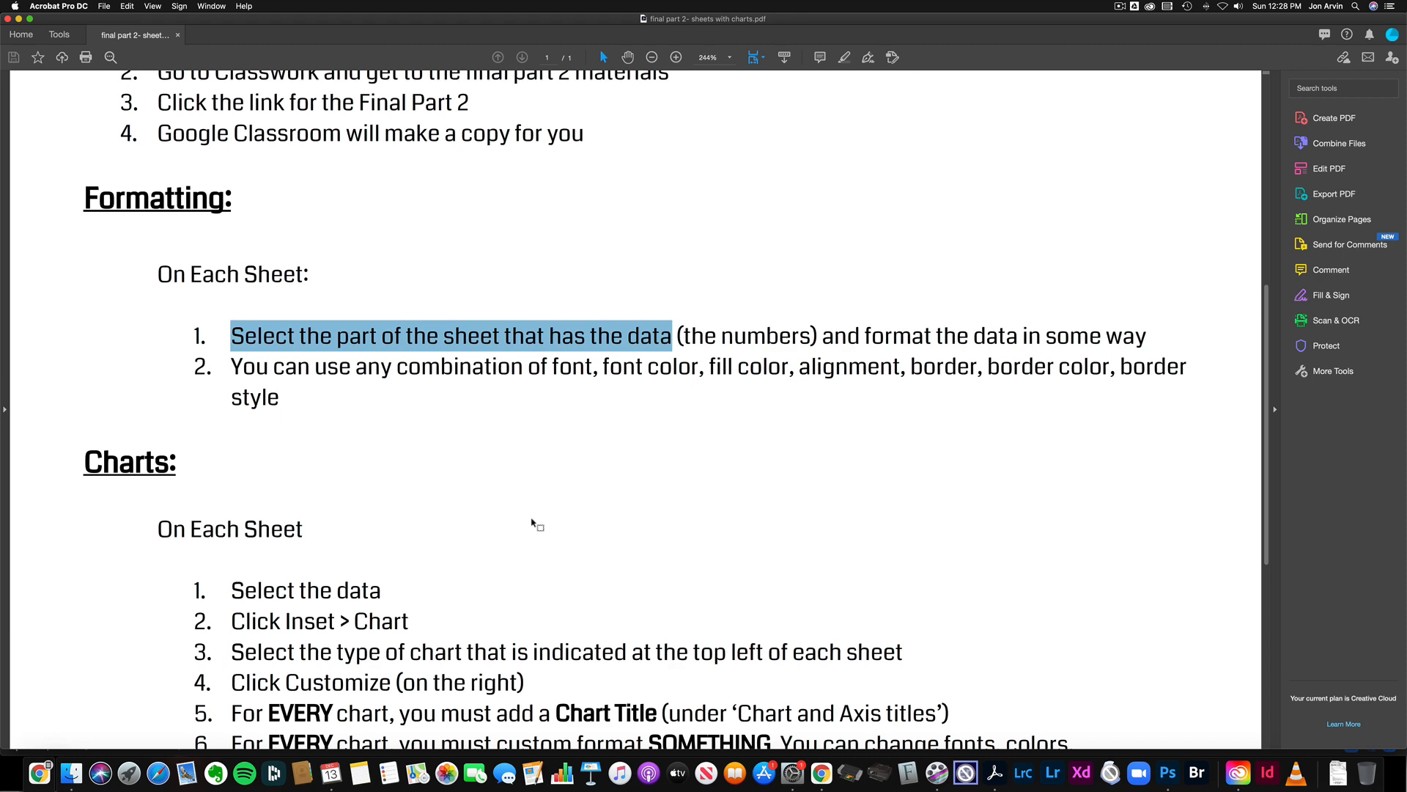
# Step: Read through the Charts instructions covering chart type, chart title, custom formatting and the optional move to its own sheet
pyautogui.scroll(-5, 533, 522)
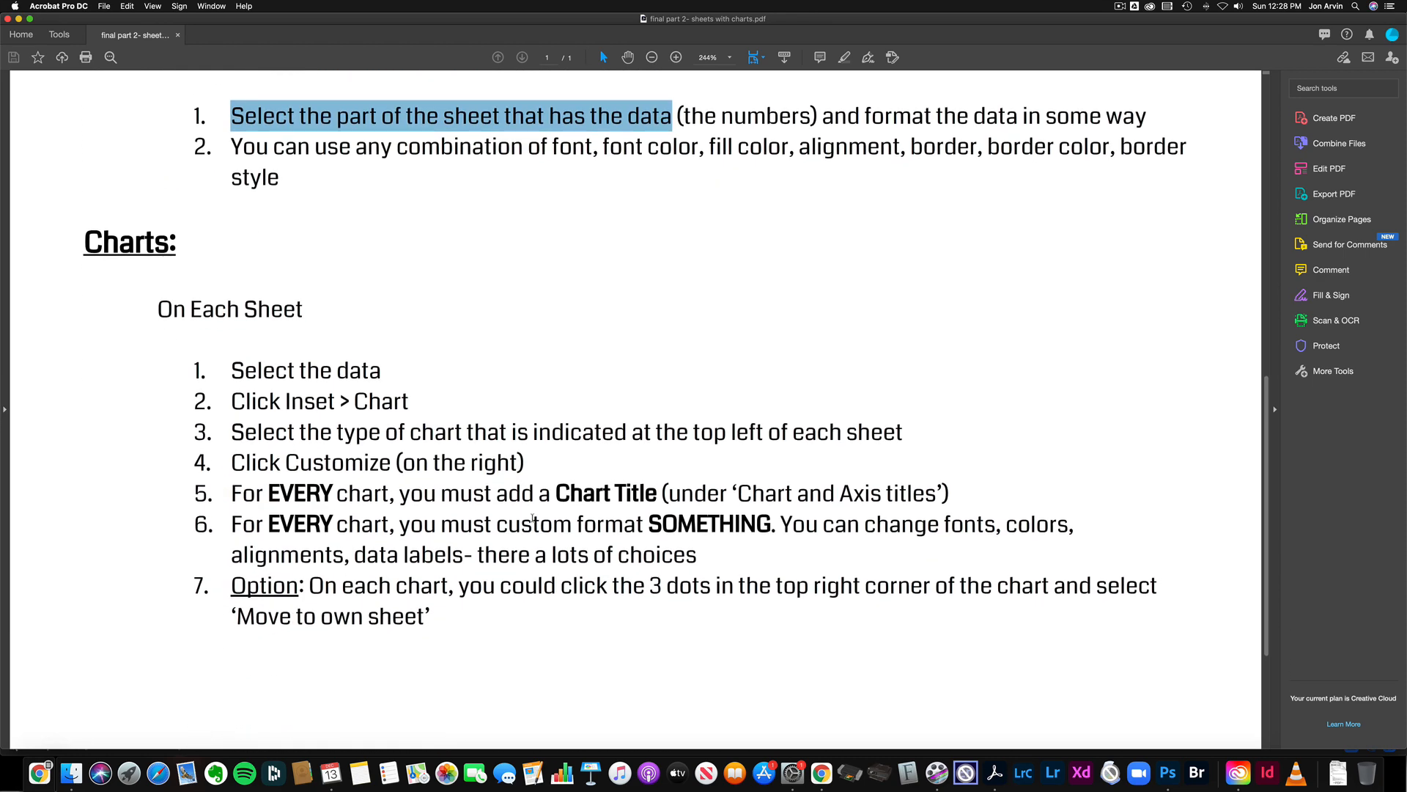
pyautogui.scroll(-1, 532, 519)
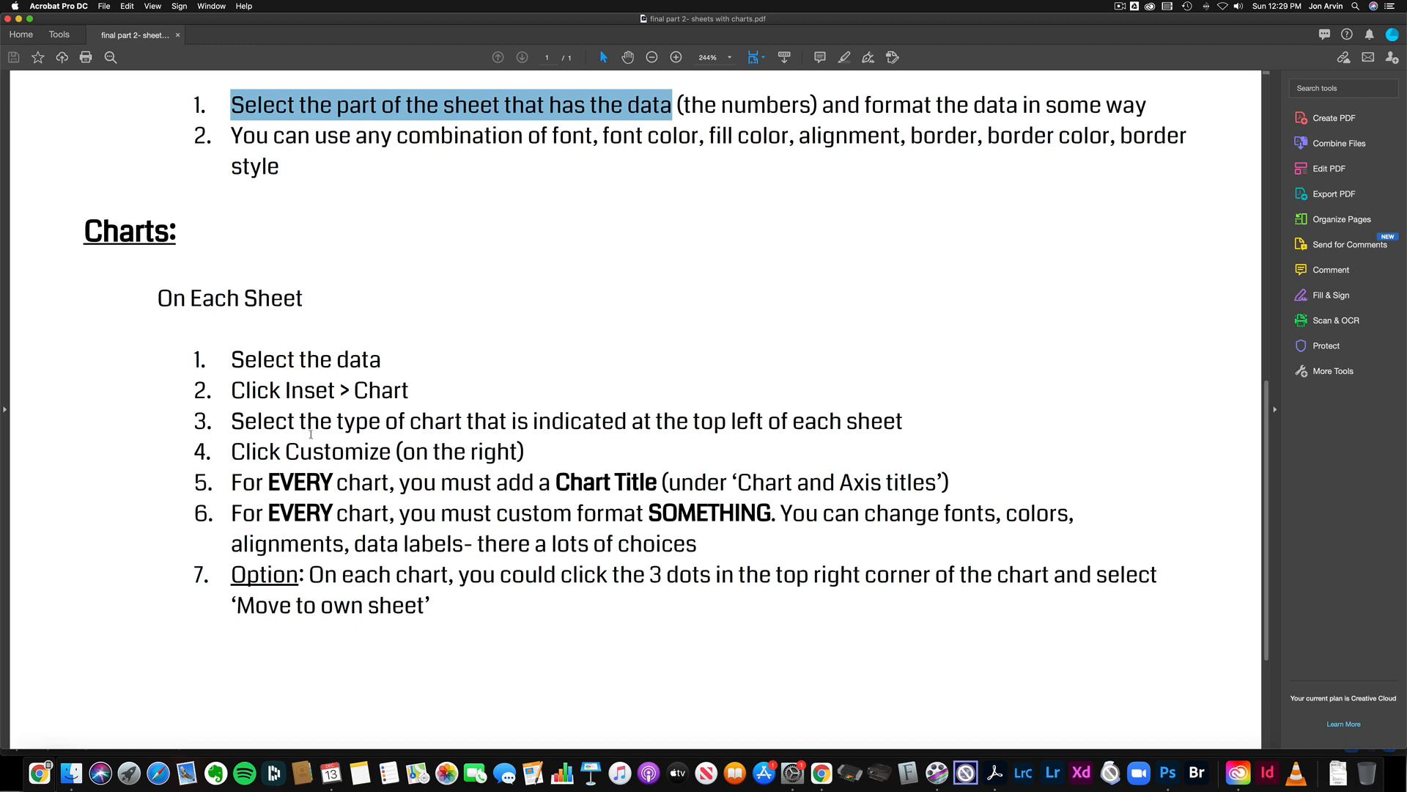
pyautogui.moveTo(231, 421); pyautogui.dragTo(903, 421)
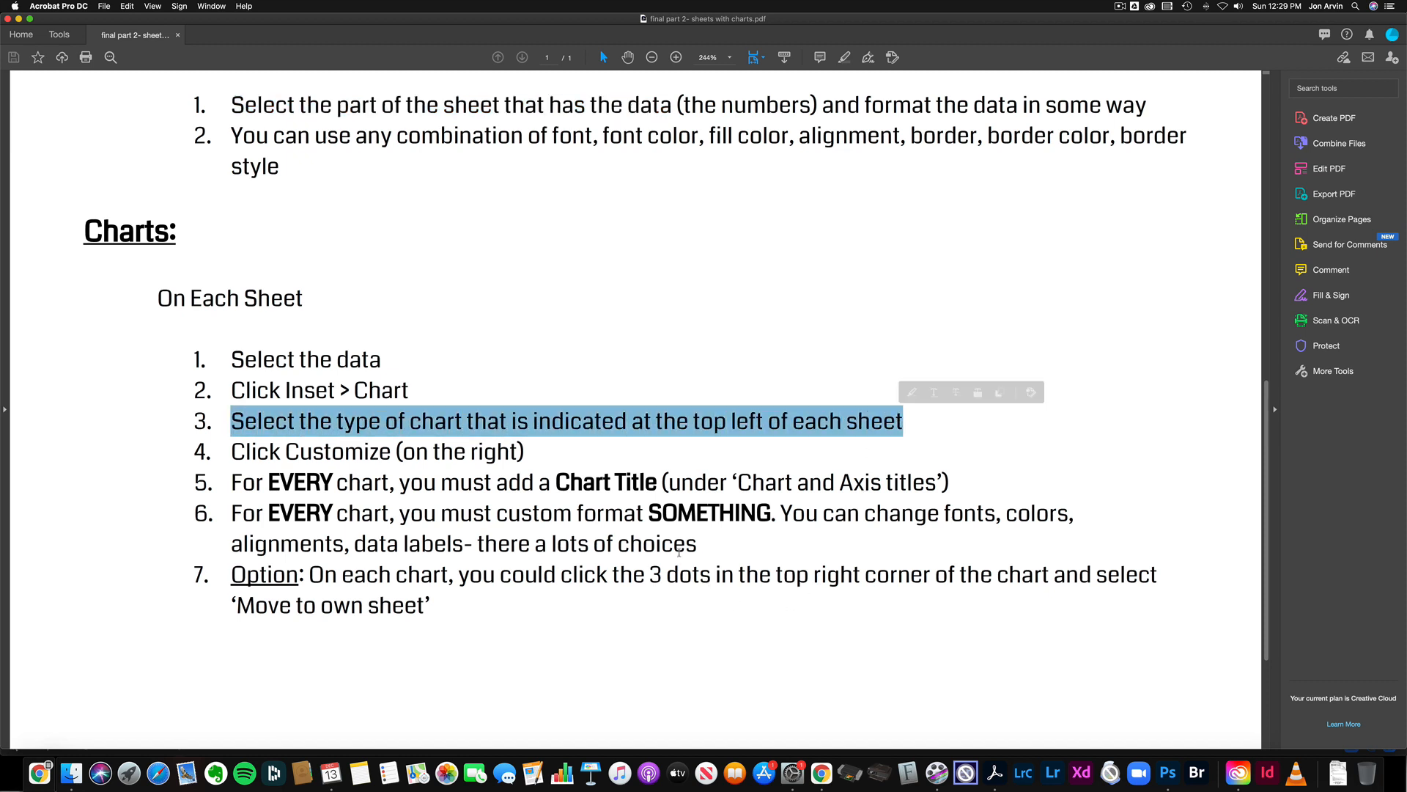
pyautogui.moveTo(225, 453); pyautogui.dragTo(529, 452)
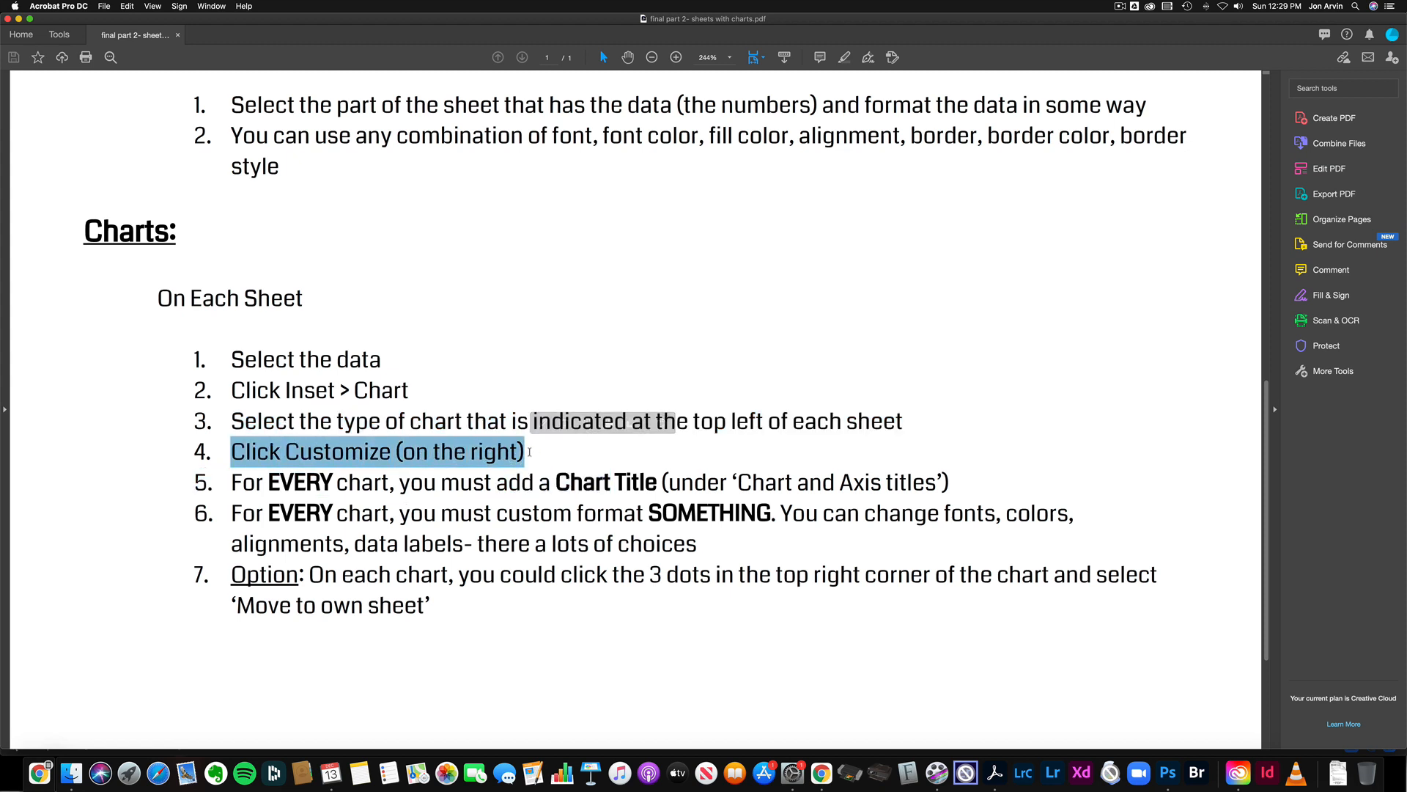
pyautogui.moveTo(243, 484); pyautogui.dragTo(401, 480)
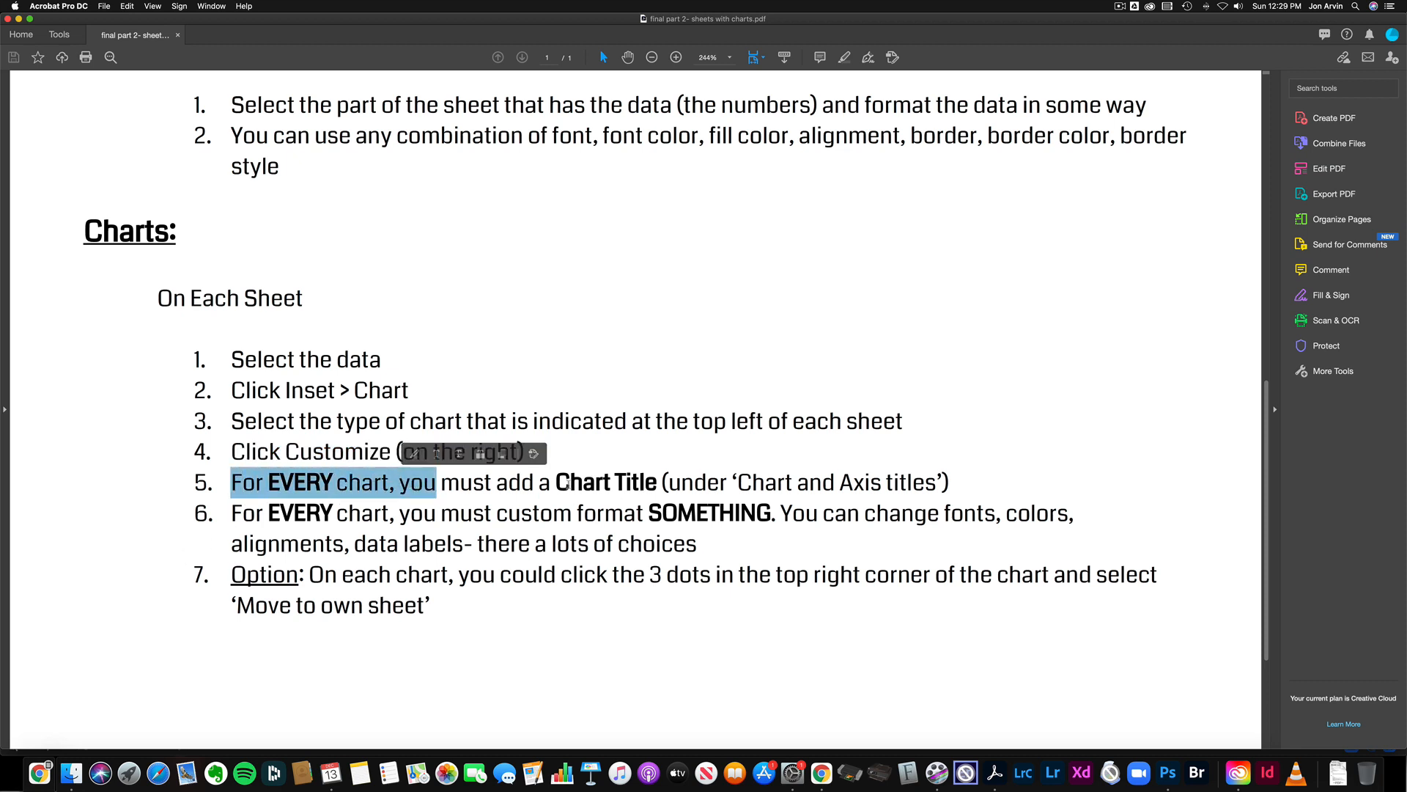
pyautogui.moveTo(557, 482); pyautogui.dragTo(679, 484)
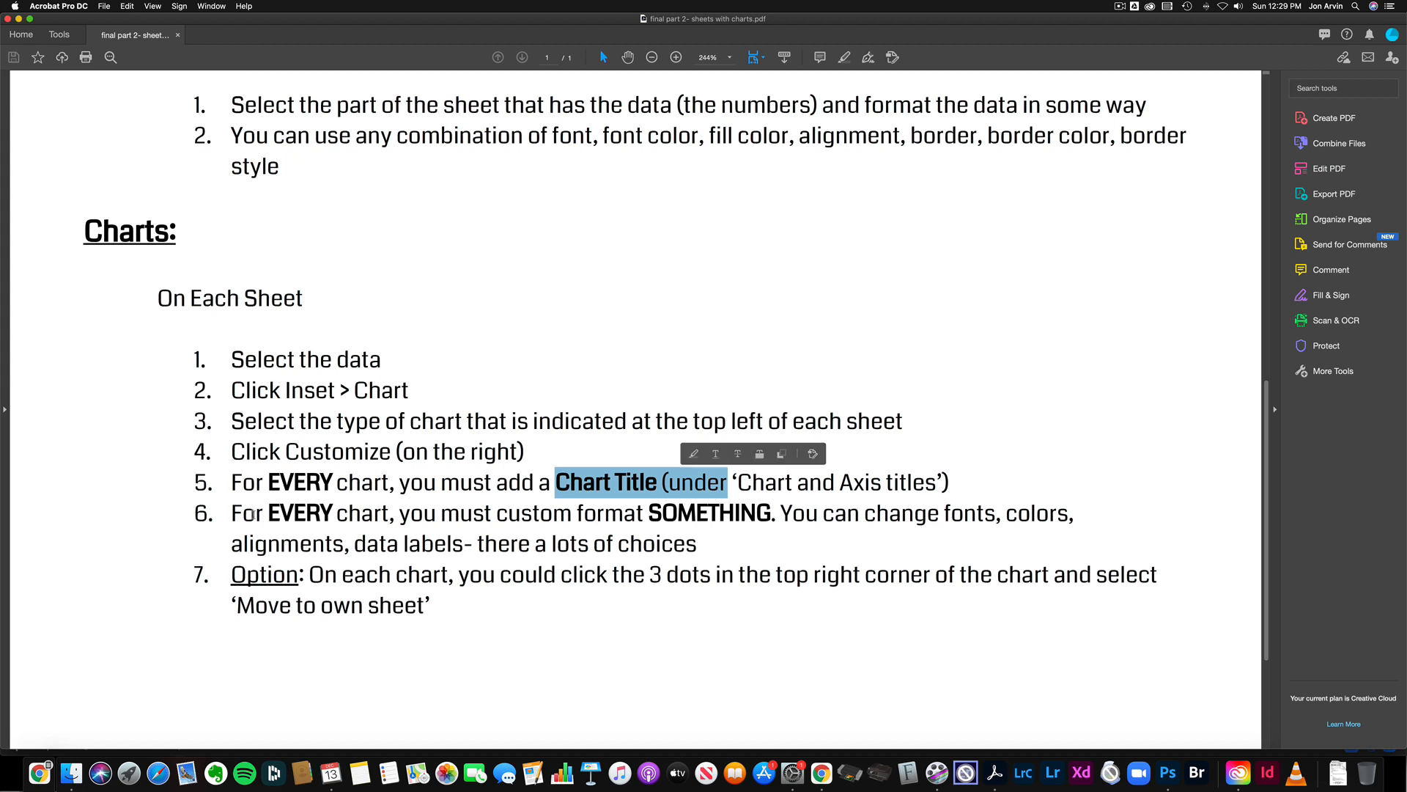
pyautogui.moveTo(231, 513); pyautogui.dragTo(819, 516)
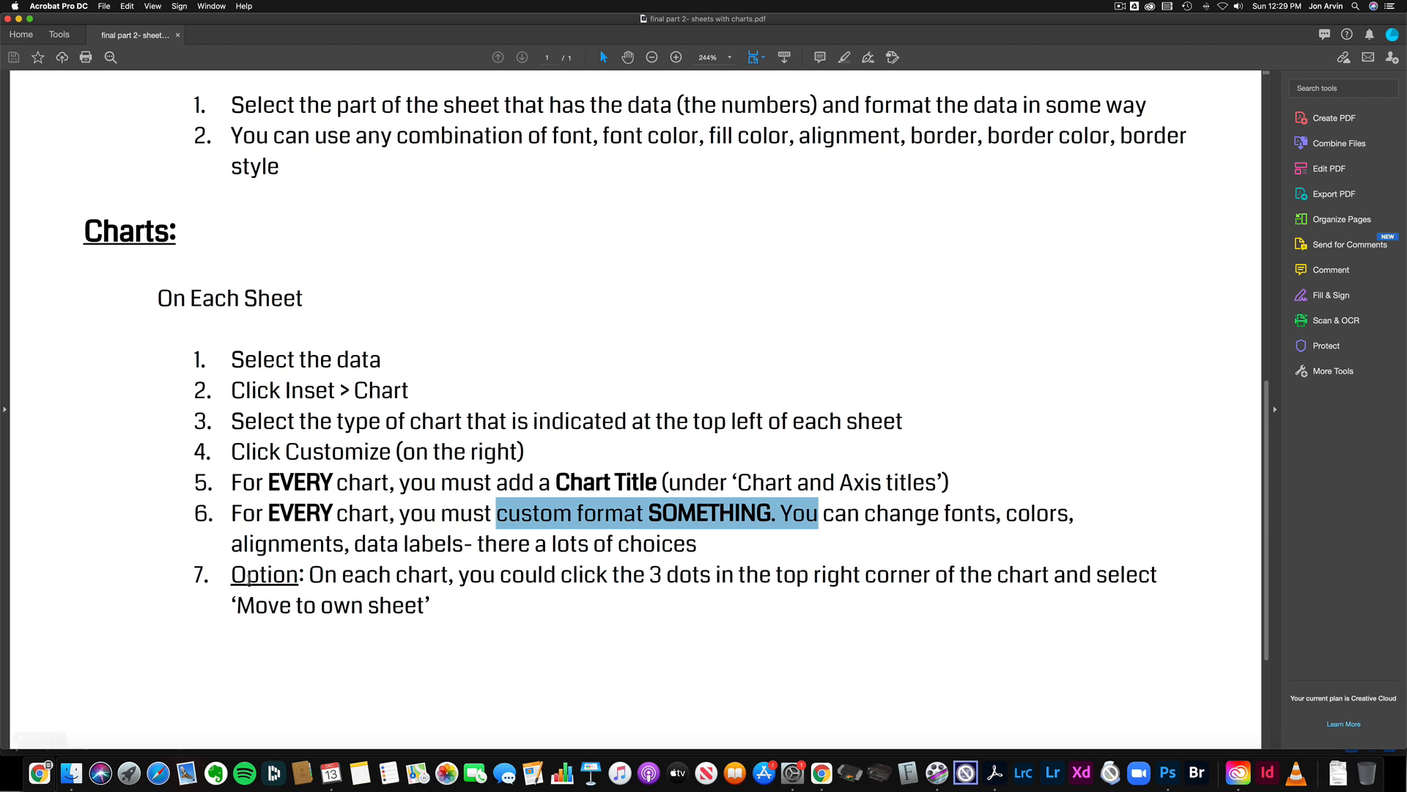
pyautogui.moveTo(232, 576); pyautogui.dragTo(338, 578)
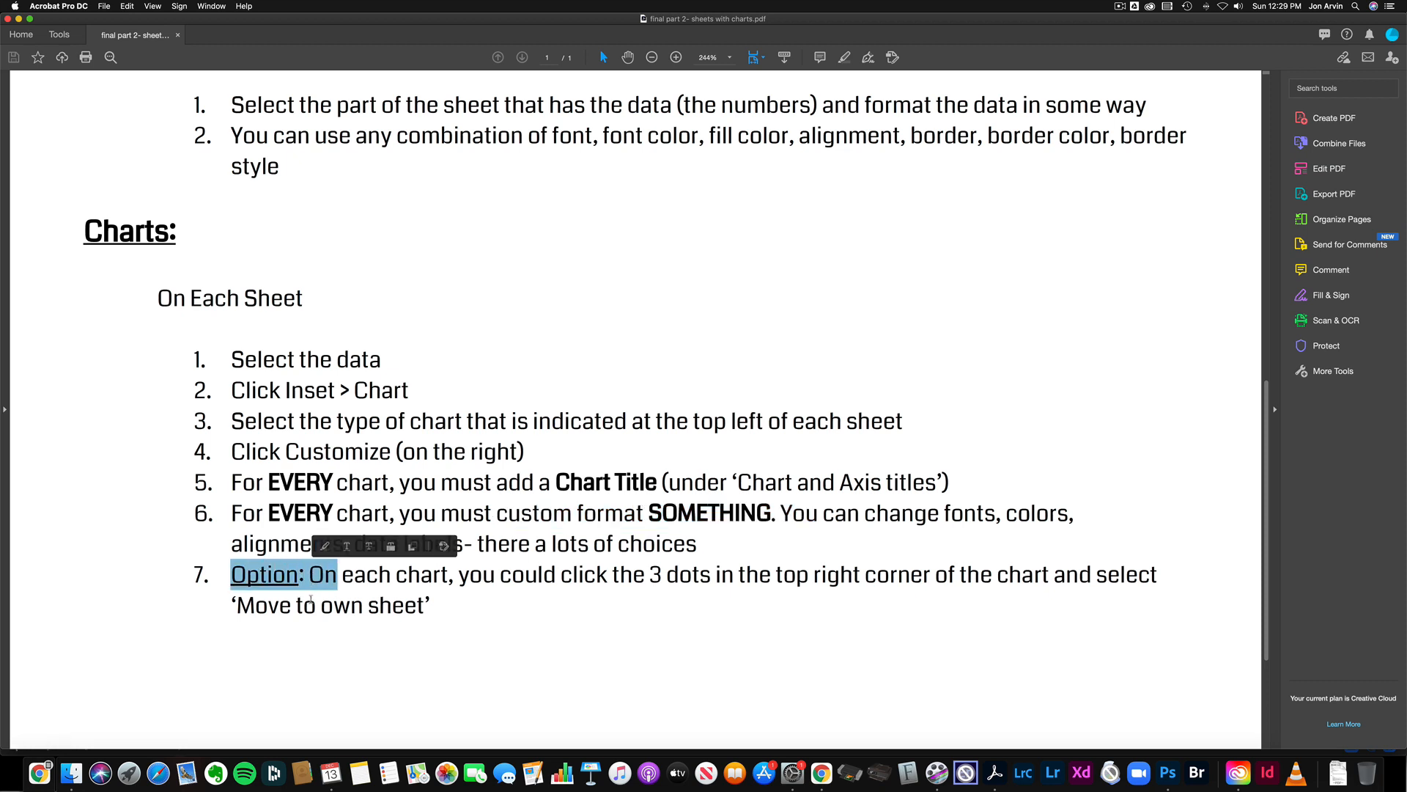
pyautogui.moveTo(613, 575); pyautogui.dragTo(784, 587)
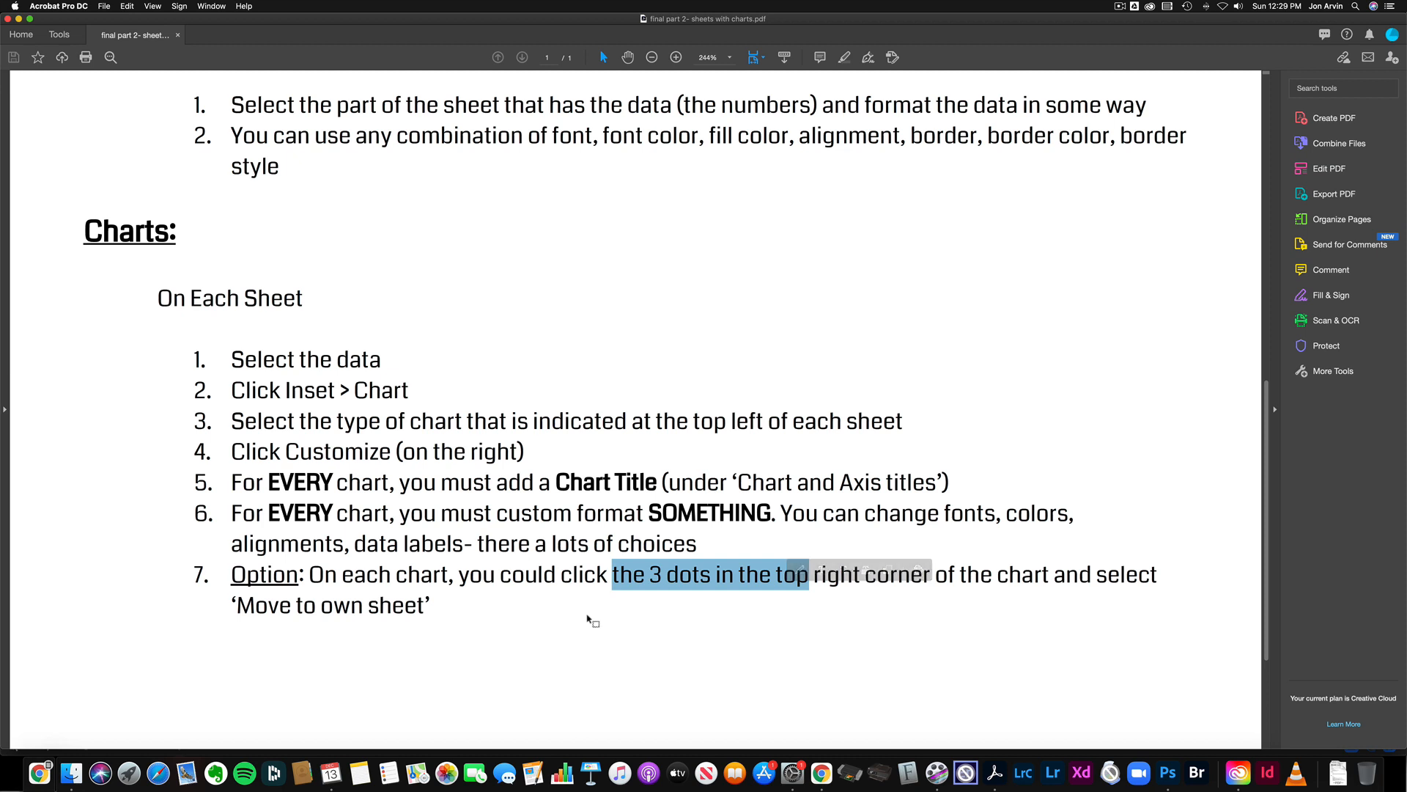
pyautogui.moveTo(231, 605); pyautogui.dragTo(442, 617)
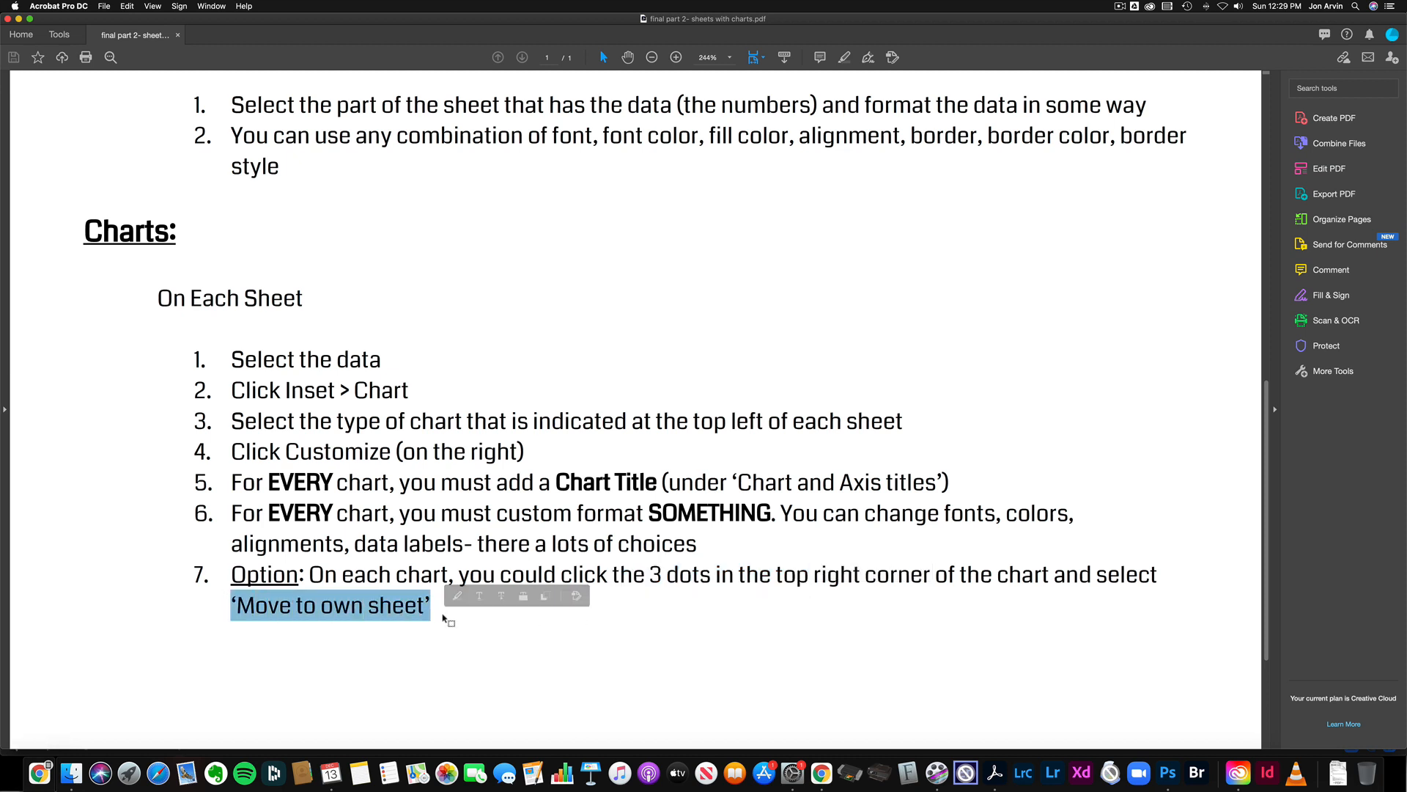
# Step: Switch to the Google Sheets assignment file and examine the column or bar chart task on the Mints sheet
pyautogui.click(821, 775)
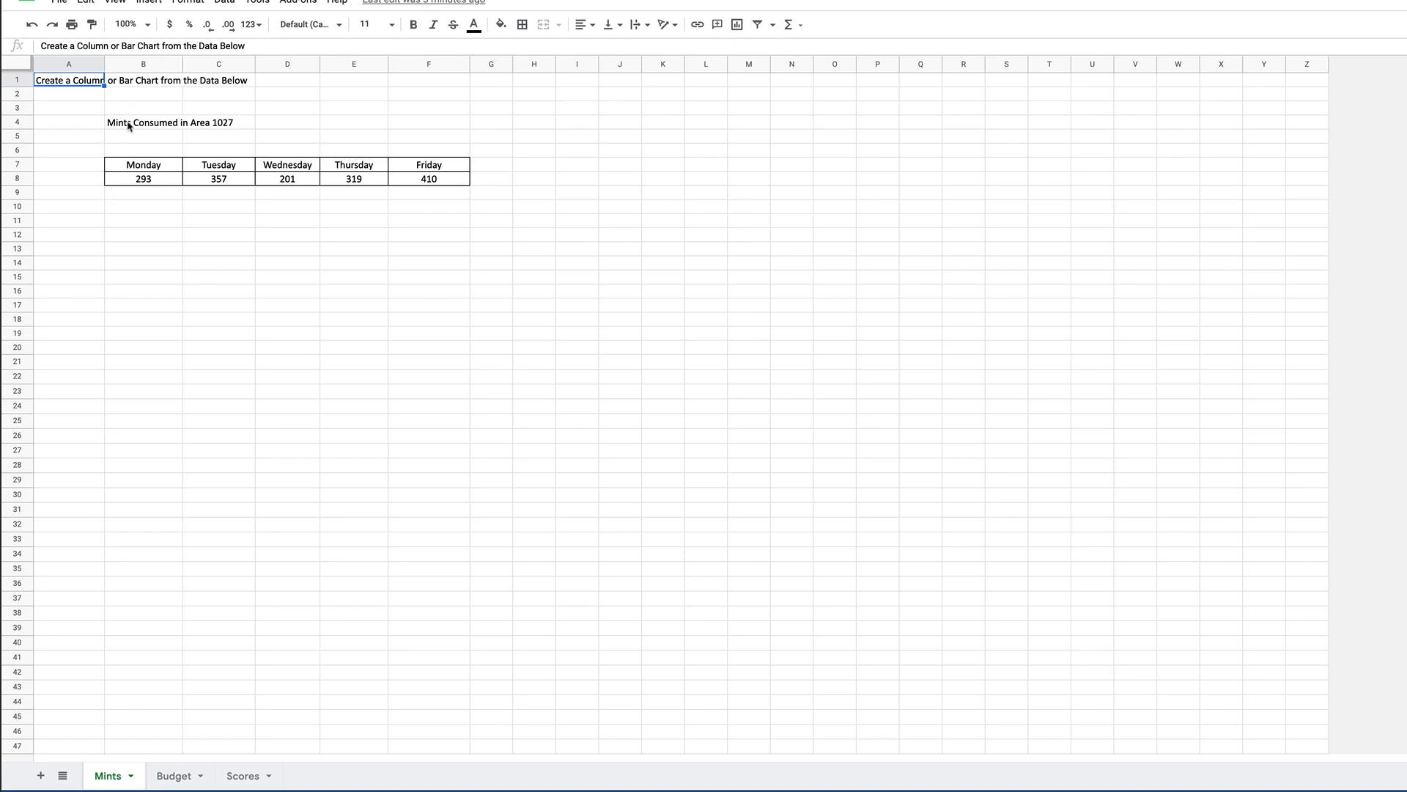
pyautogui.click(129, 125)
pyautogui.click(220, 128)
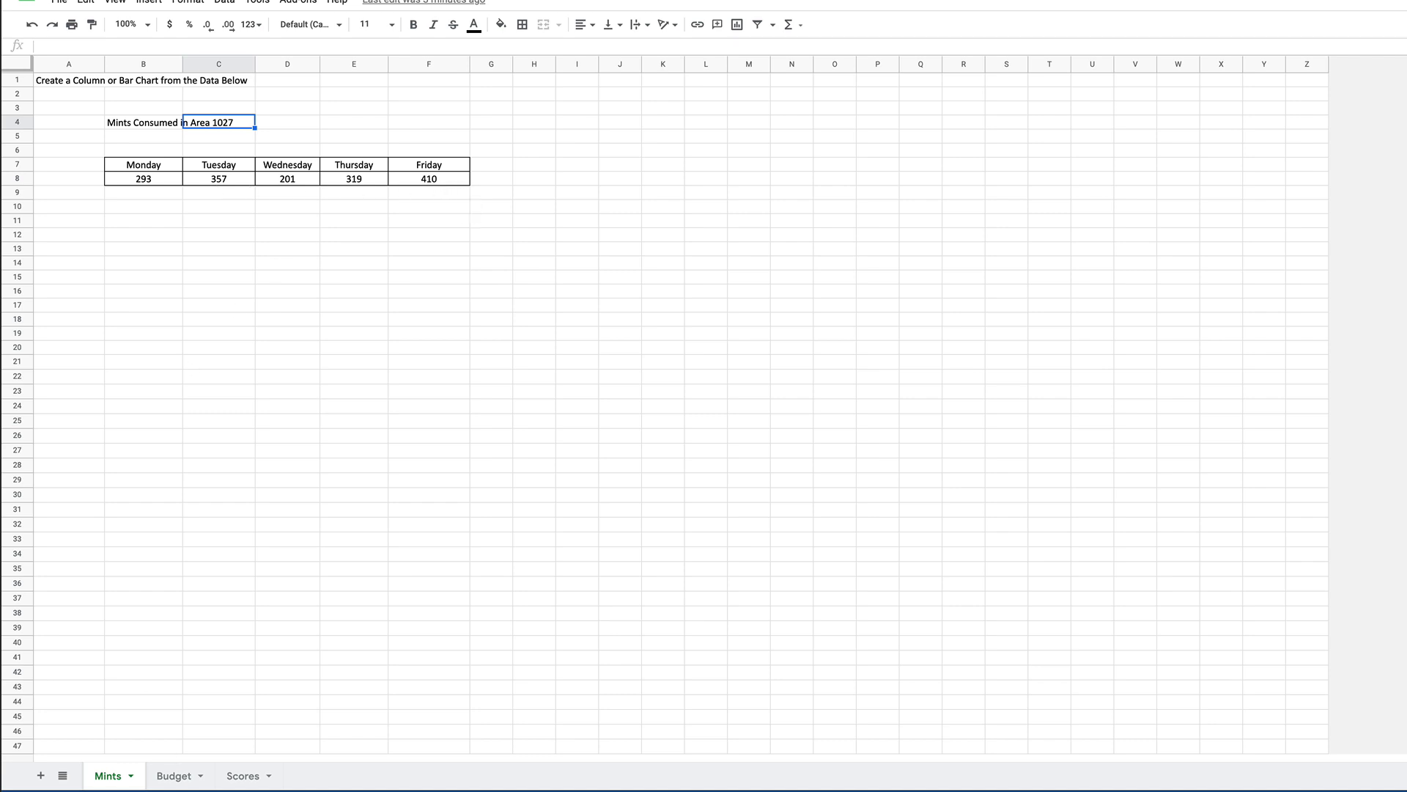
# Step: Examine the pie chart data on the Budget sheet and the line chart task on the Scores sheet
pyautogui.click(174, 775)
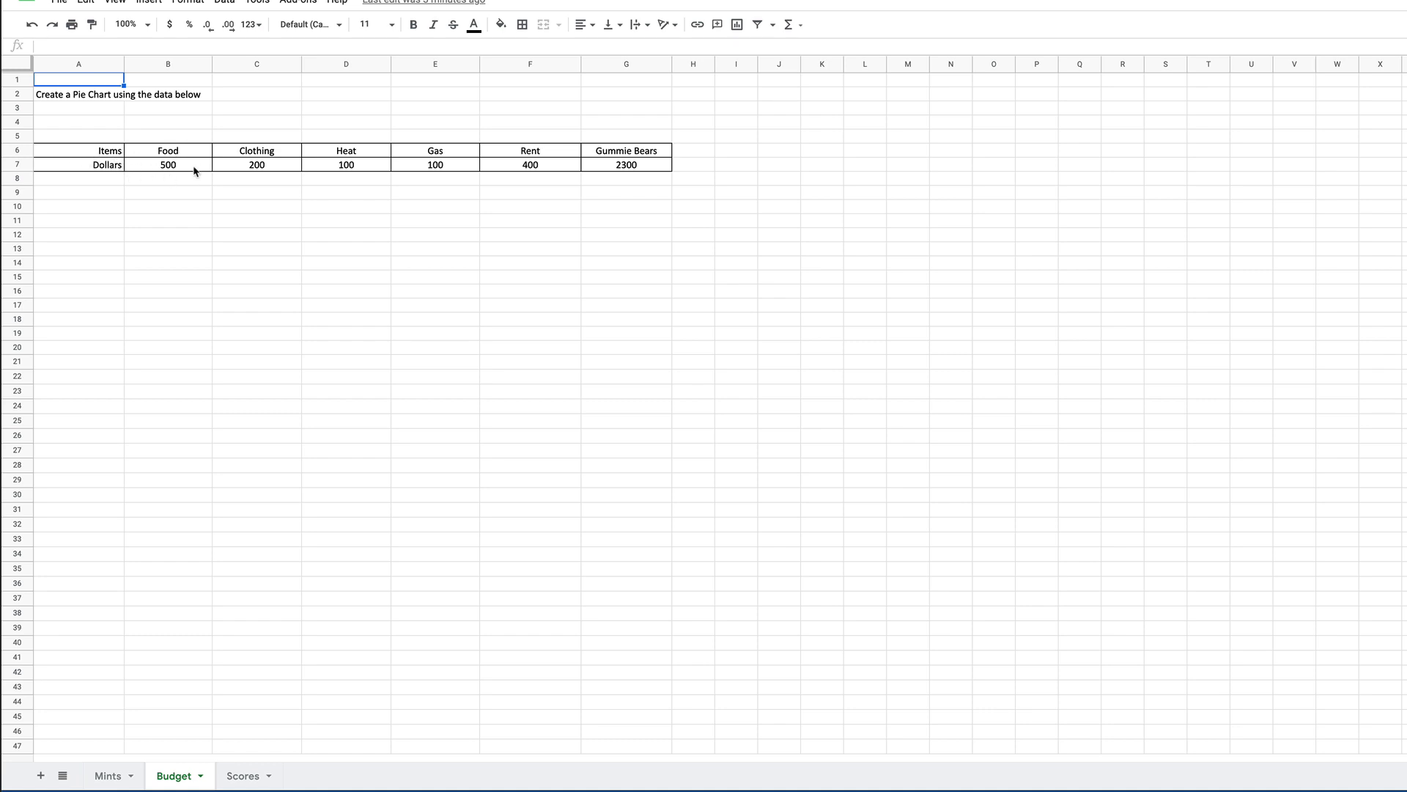
pyautogui.moveTo(178, 152); pyautogui.dragTo(177, 165)
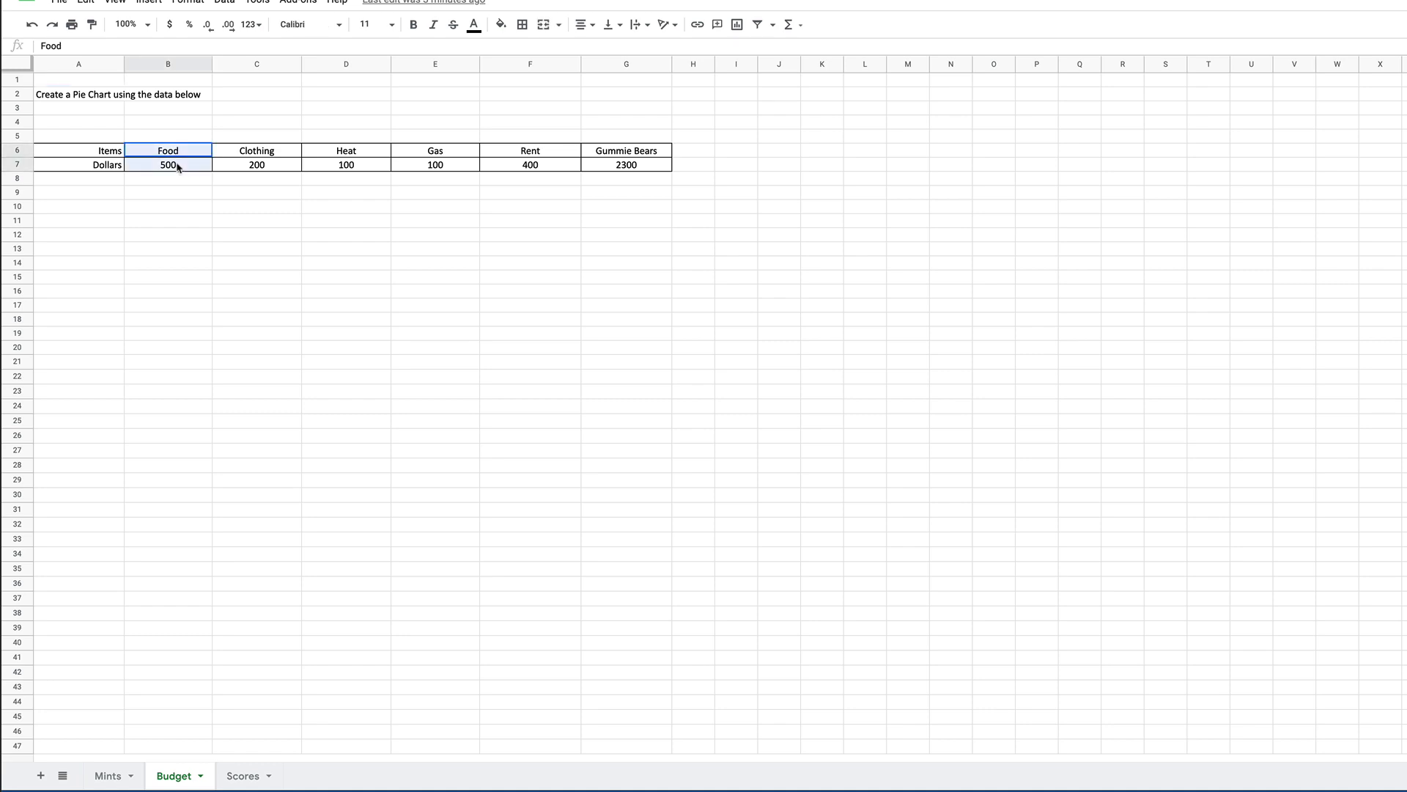
pyautogui.moveTo(294, 150); pyautogui.dragTo(361, 167)
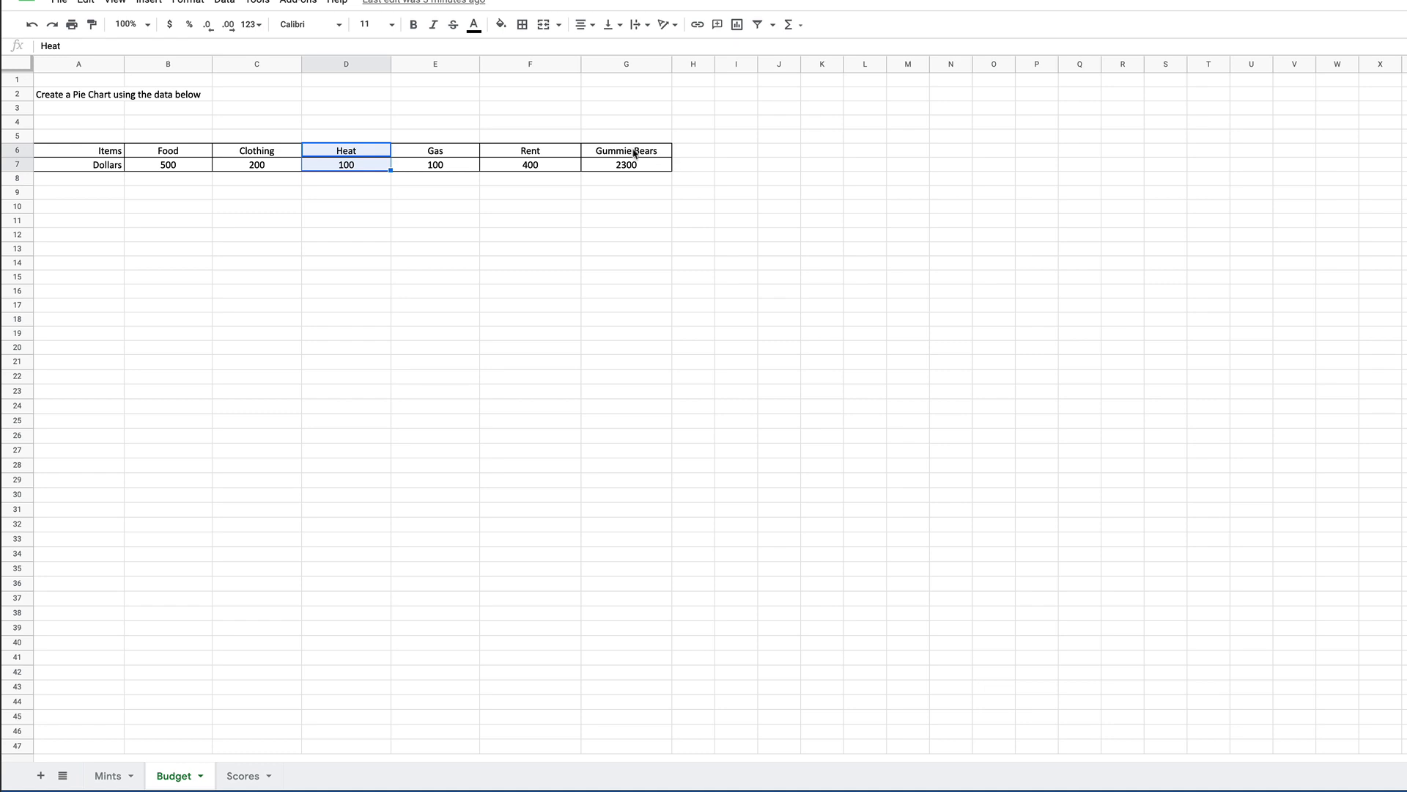
pyautogui.moveTo(635, 152); pyautogui.dragTo(631, 165)
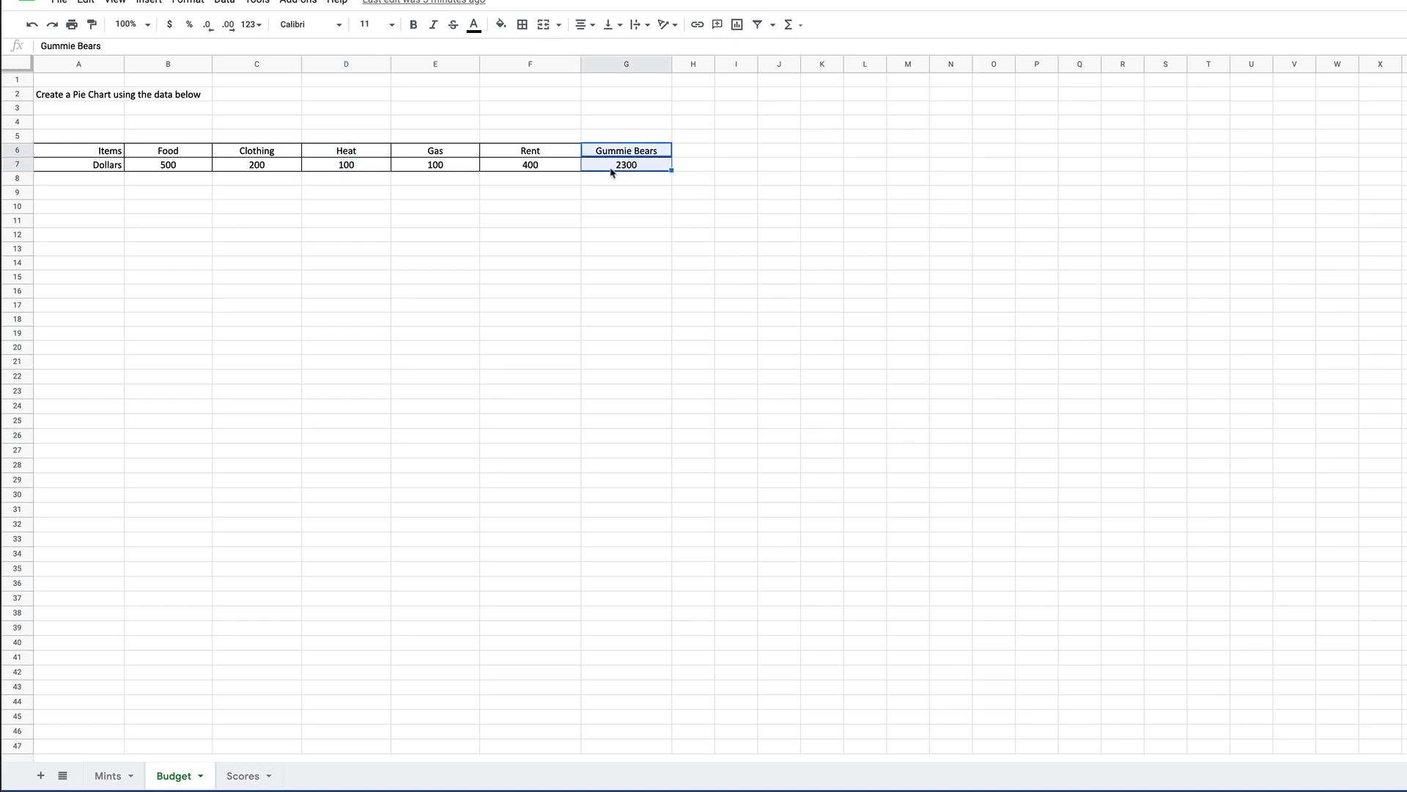
pyautogui.click(104, 154)
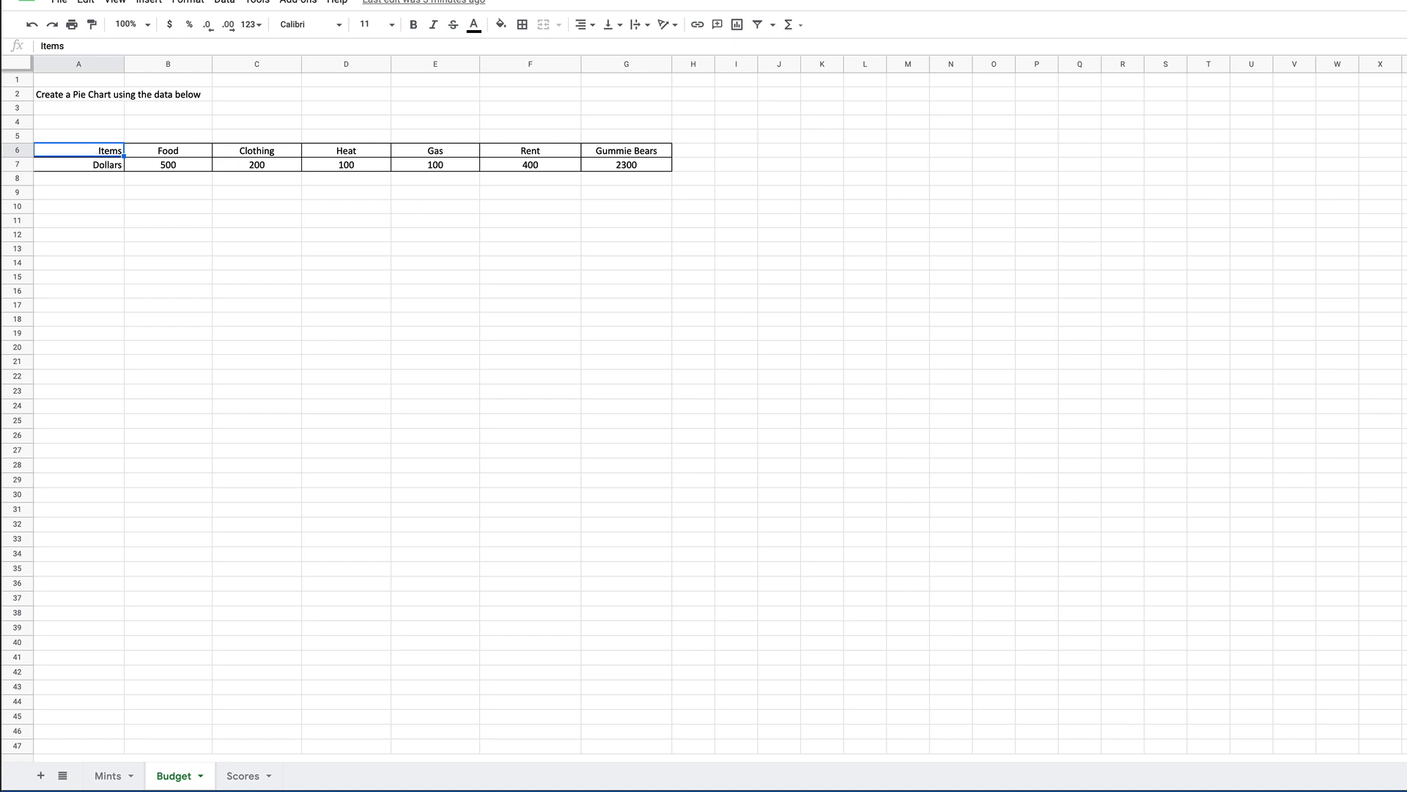
pyautogui.click(243, 778)
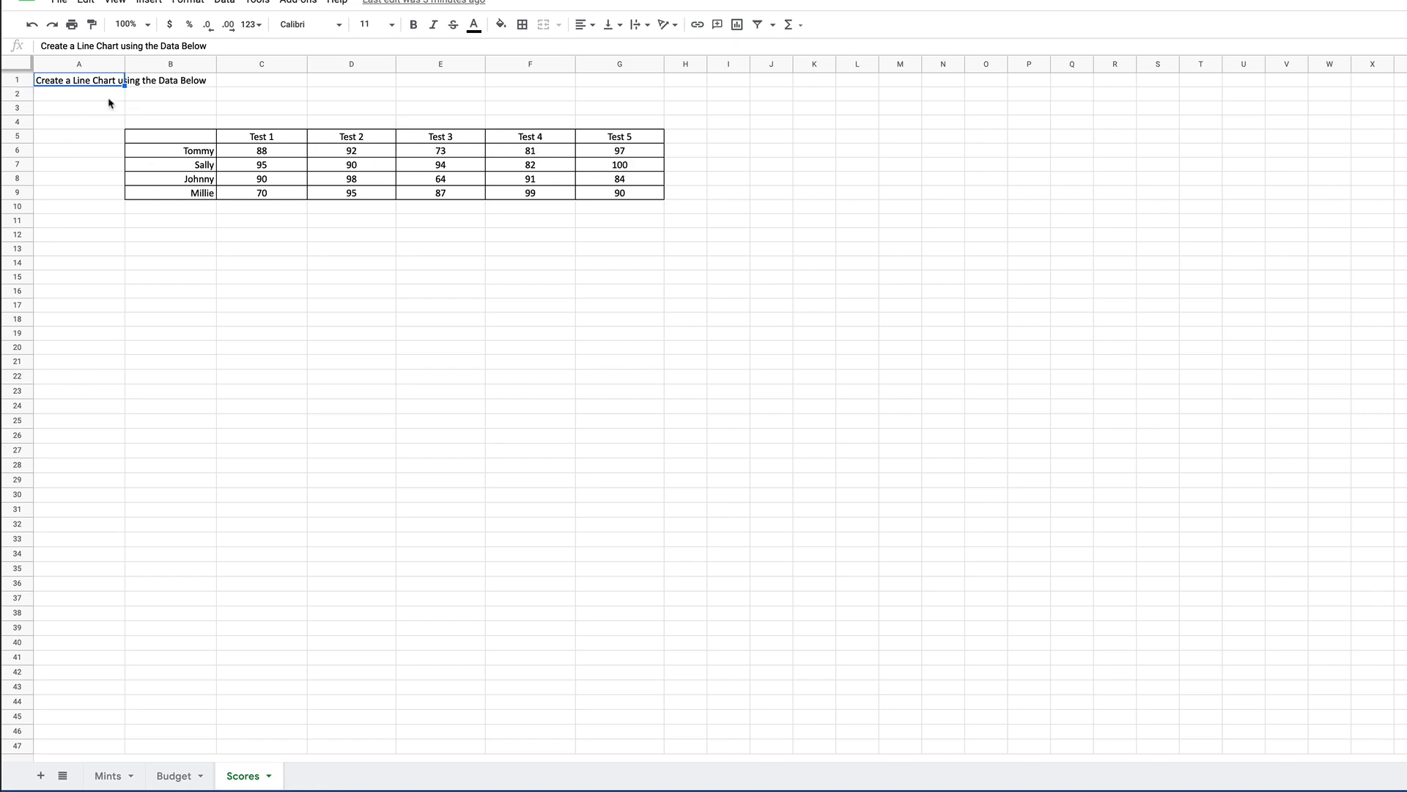
pyautogui.click(82, 82)
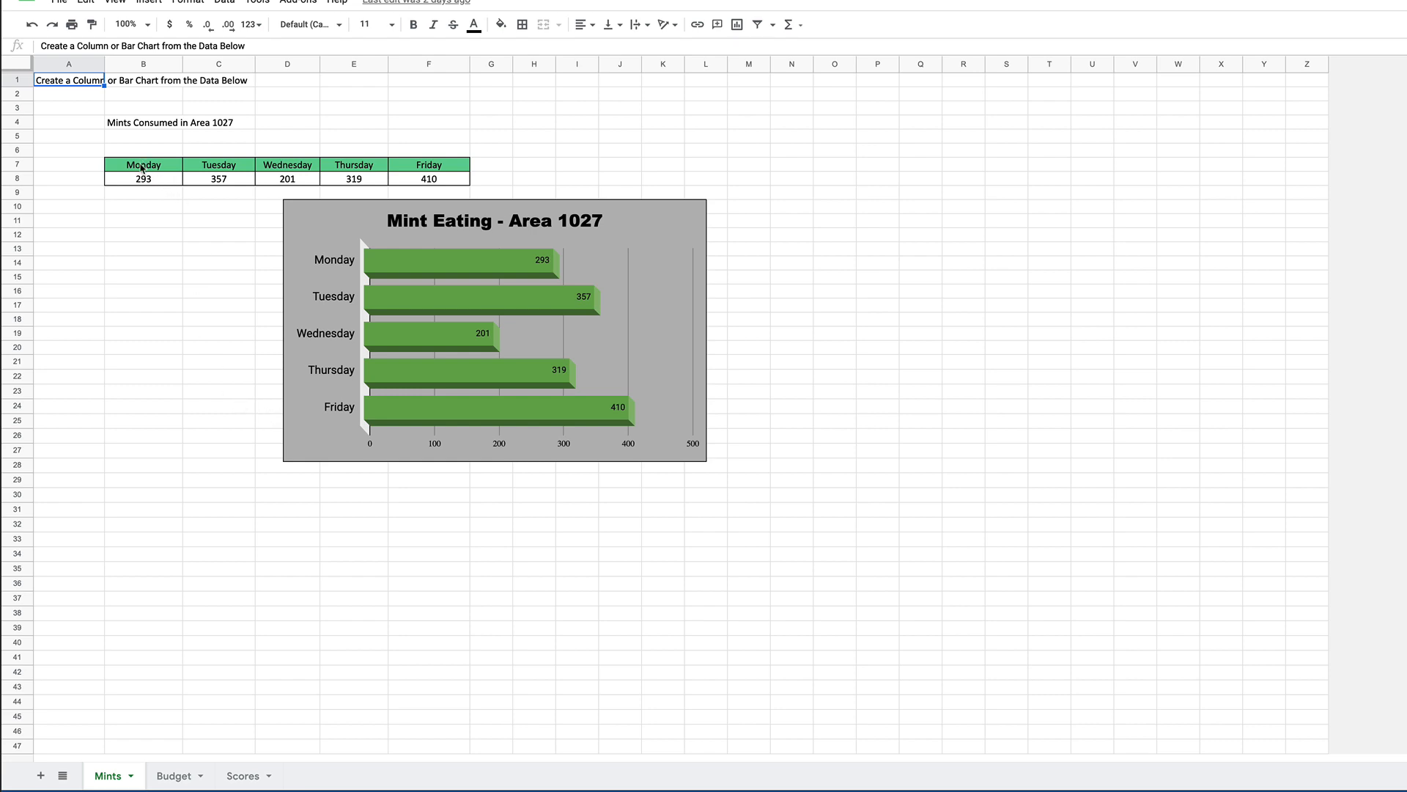
# Step: Review the formatted data and charts on the Mints, Budget and Scores sheets of the finished example file
pyautogui.moveTo(143, 167); pyautogui.dragTo(442, 183)
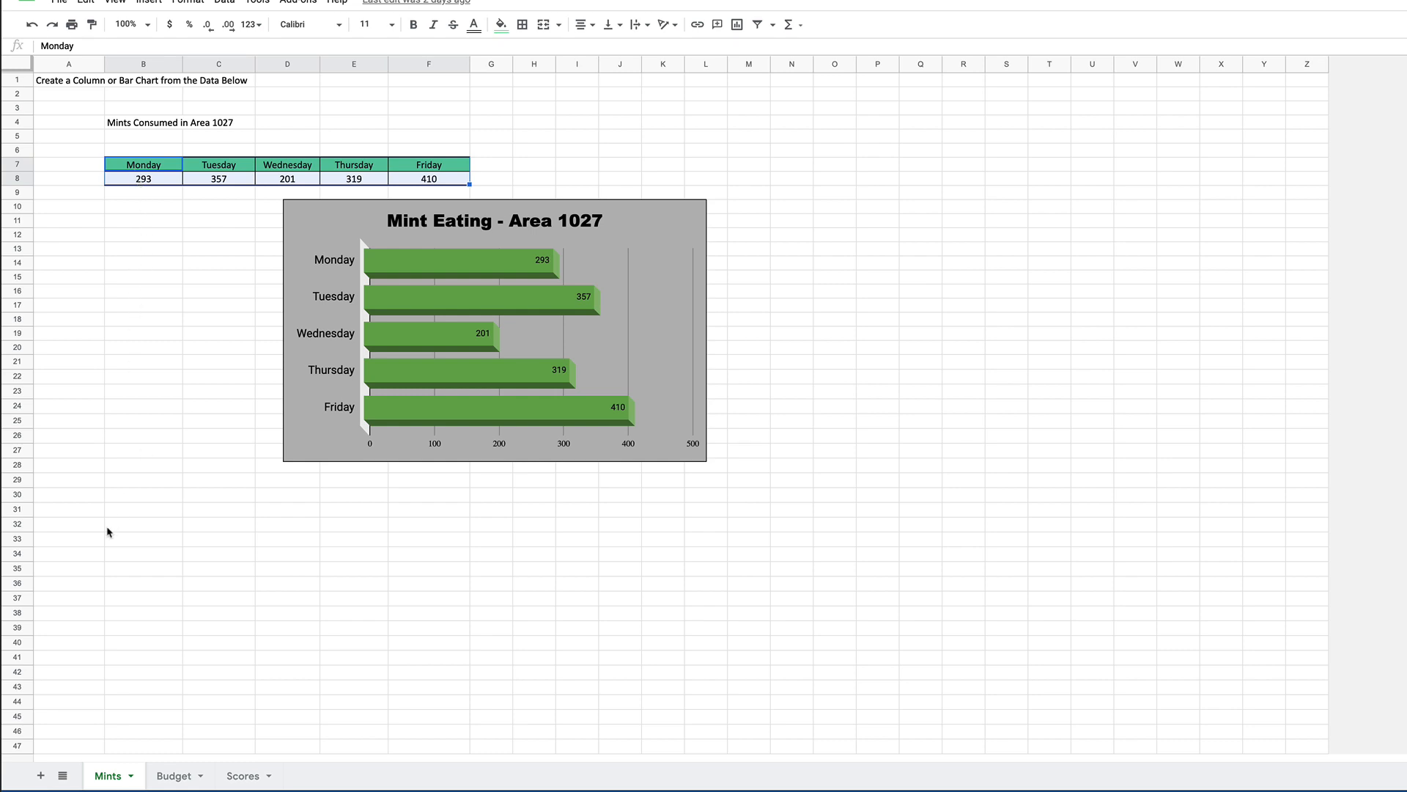
pyautogui.click(164, 209)
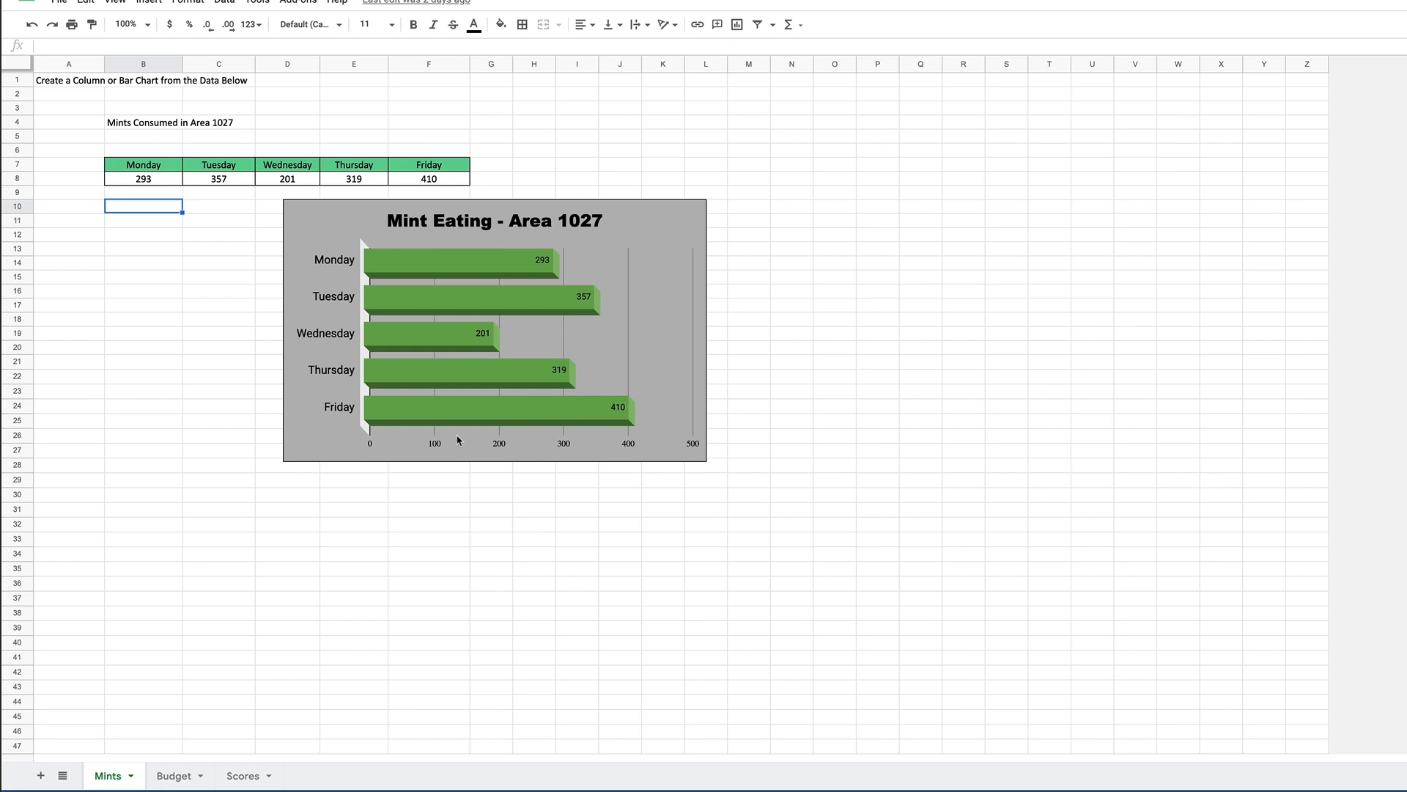
pyautogui.click(174, 775)
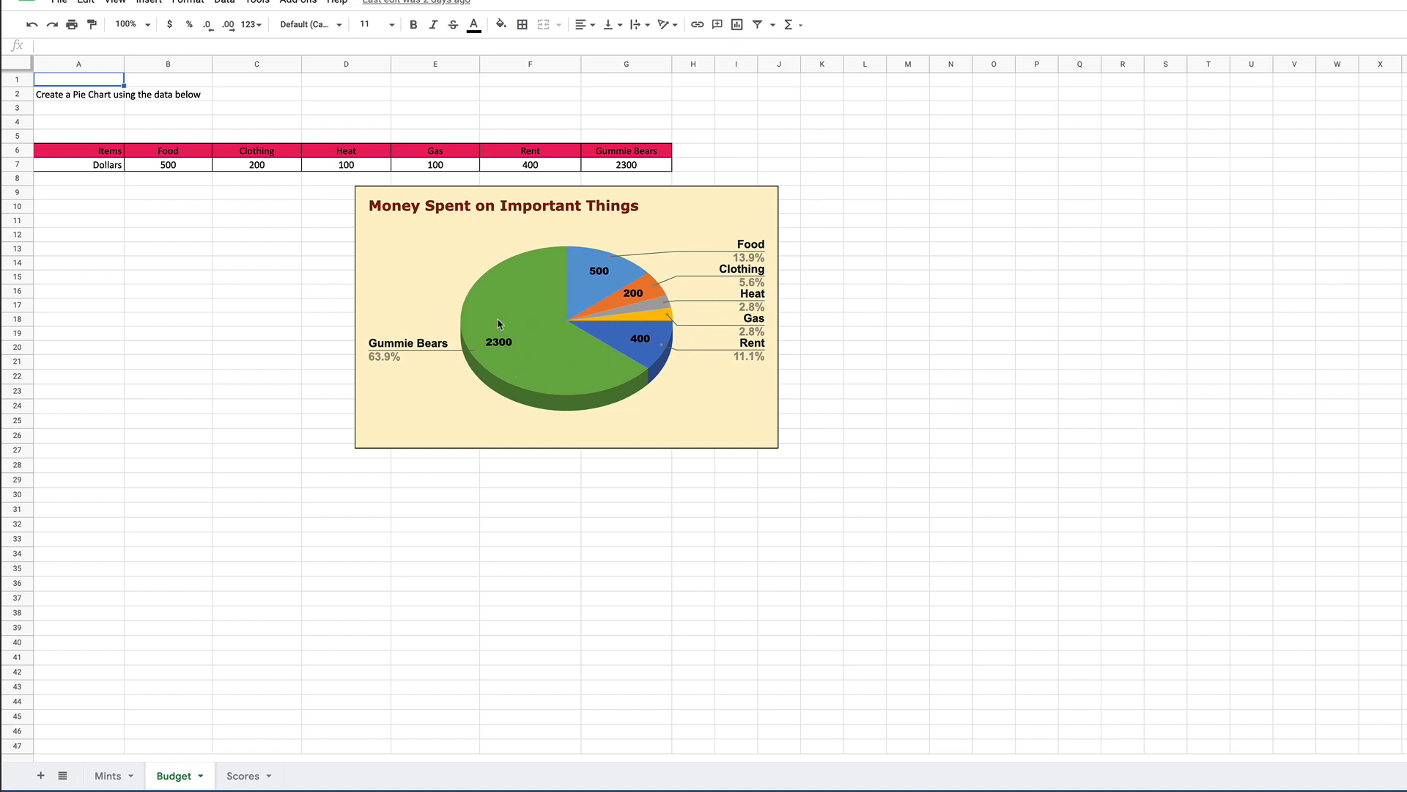
pyautogui.click(235, 782)
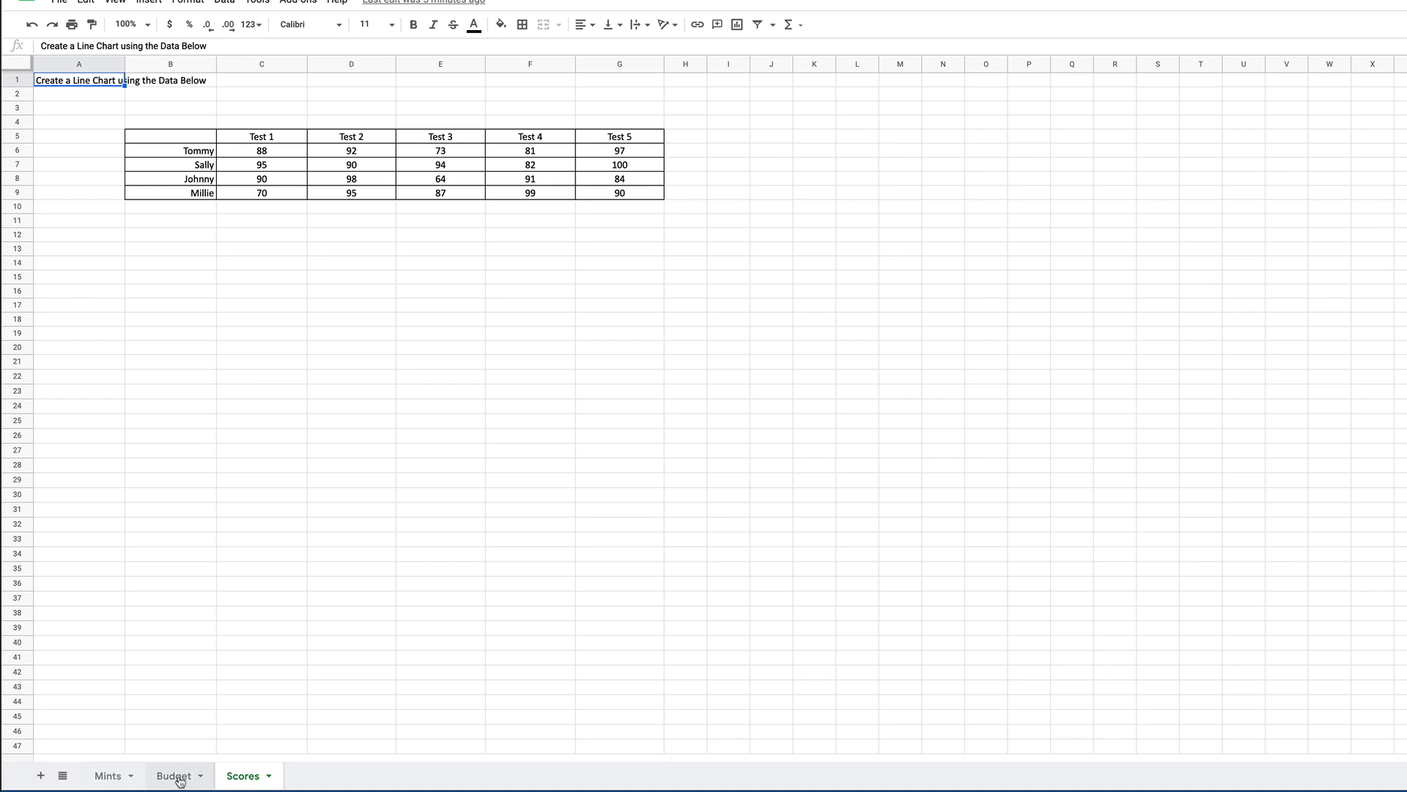
# Step: Look through the unformatted Mints, Budget and Scores sheets and return to the Mints sheet
pyautogui.click(108, 777)
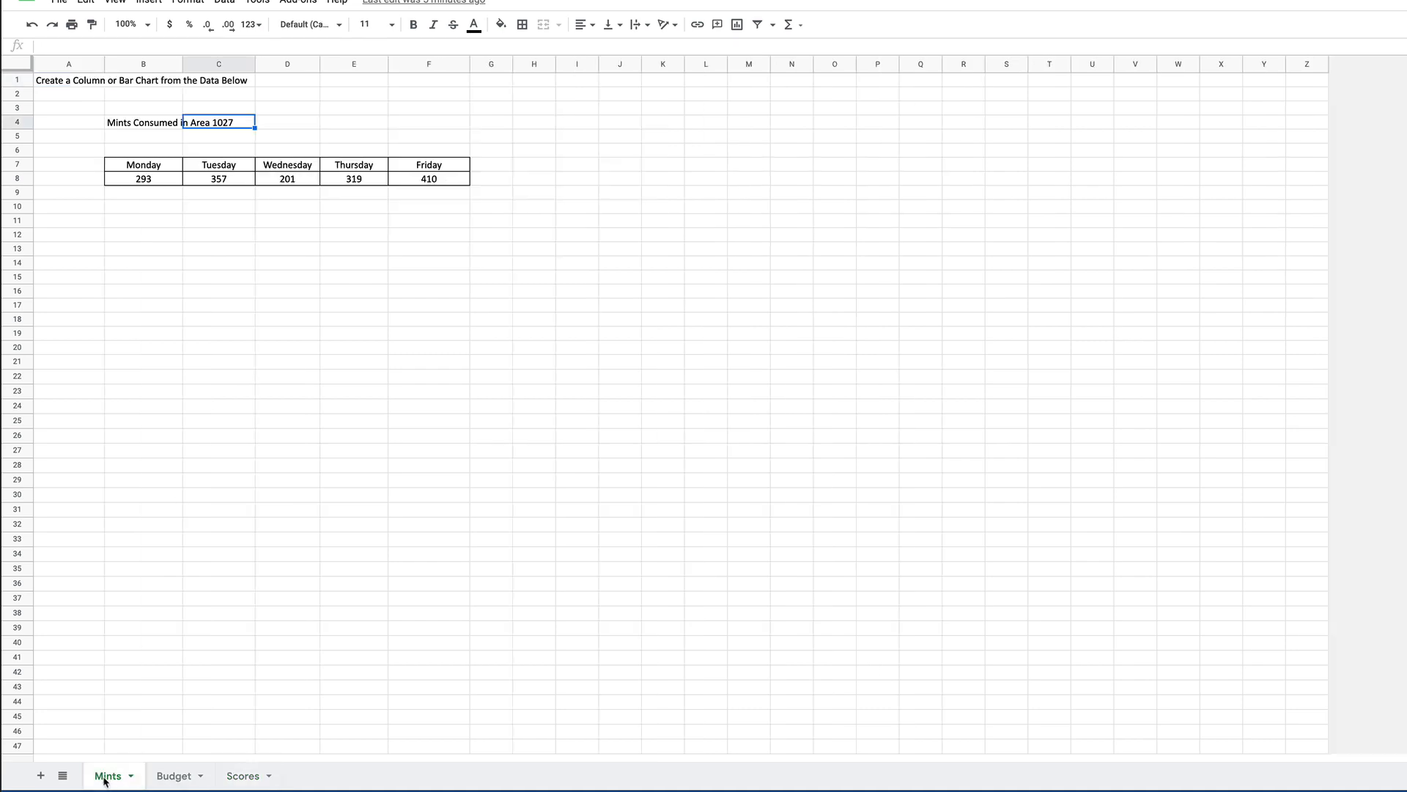
pyautogui.click(177, 776)
pyautogui.click(243, 776)
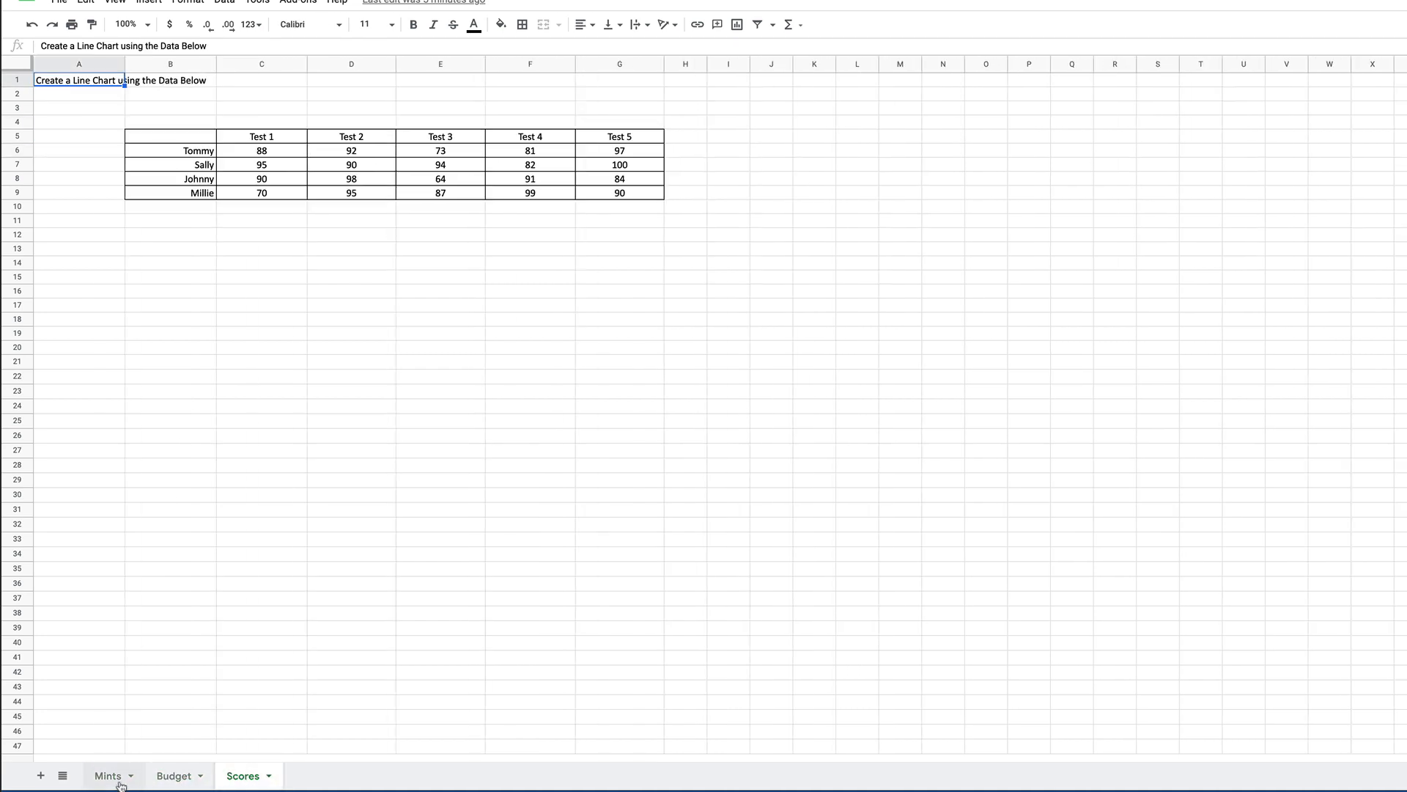
pyautogui.click(108, 777)
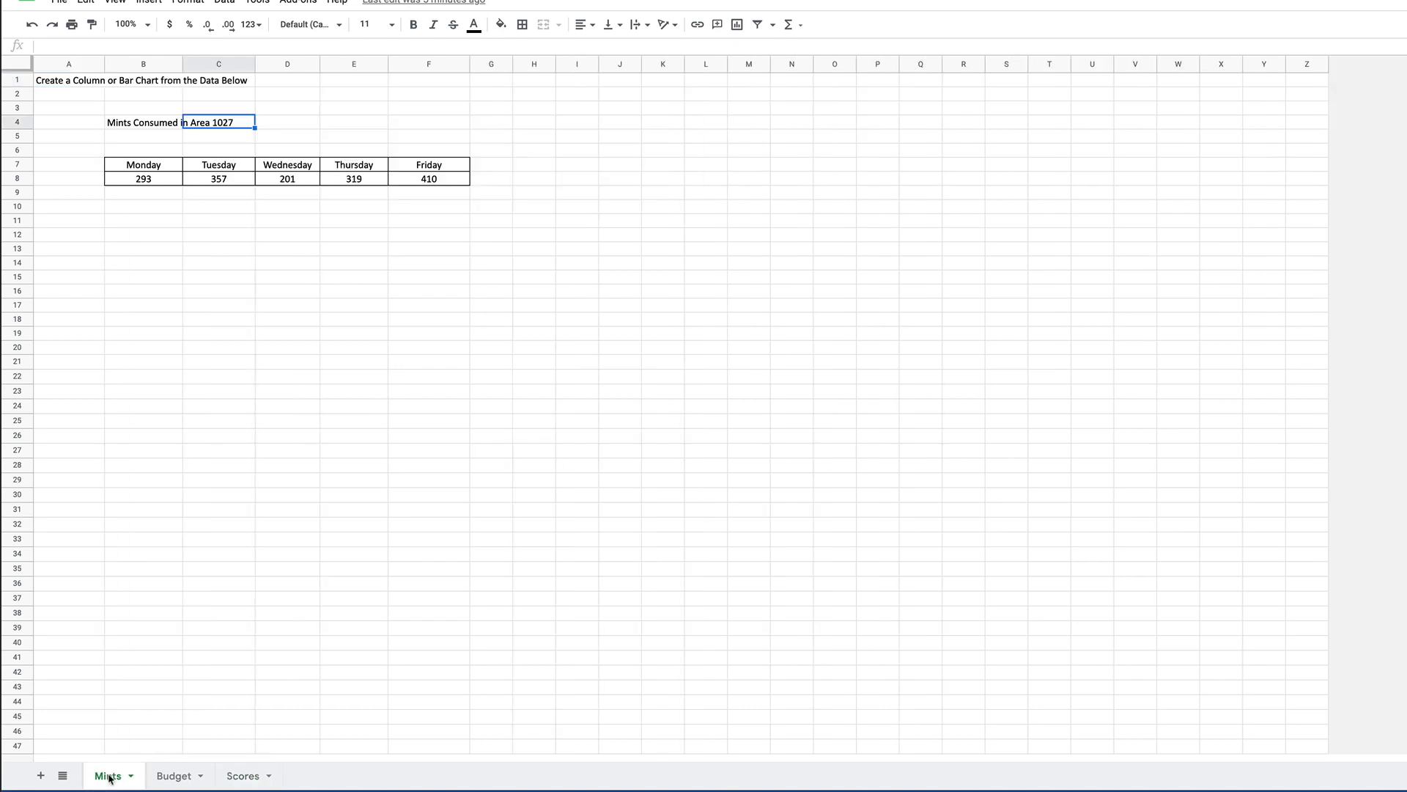
# Step: Examine the data and chart instructions on the Budget, Scores and Mints sheets, finishing on the Mints sheet
pyautogui.click(172, 780)
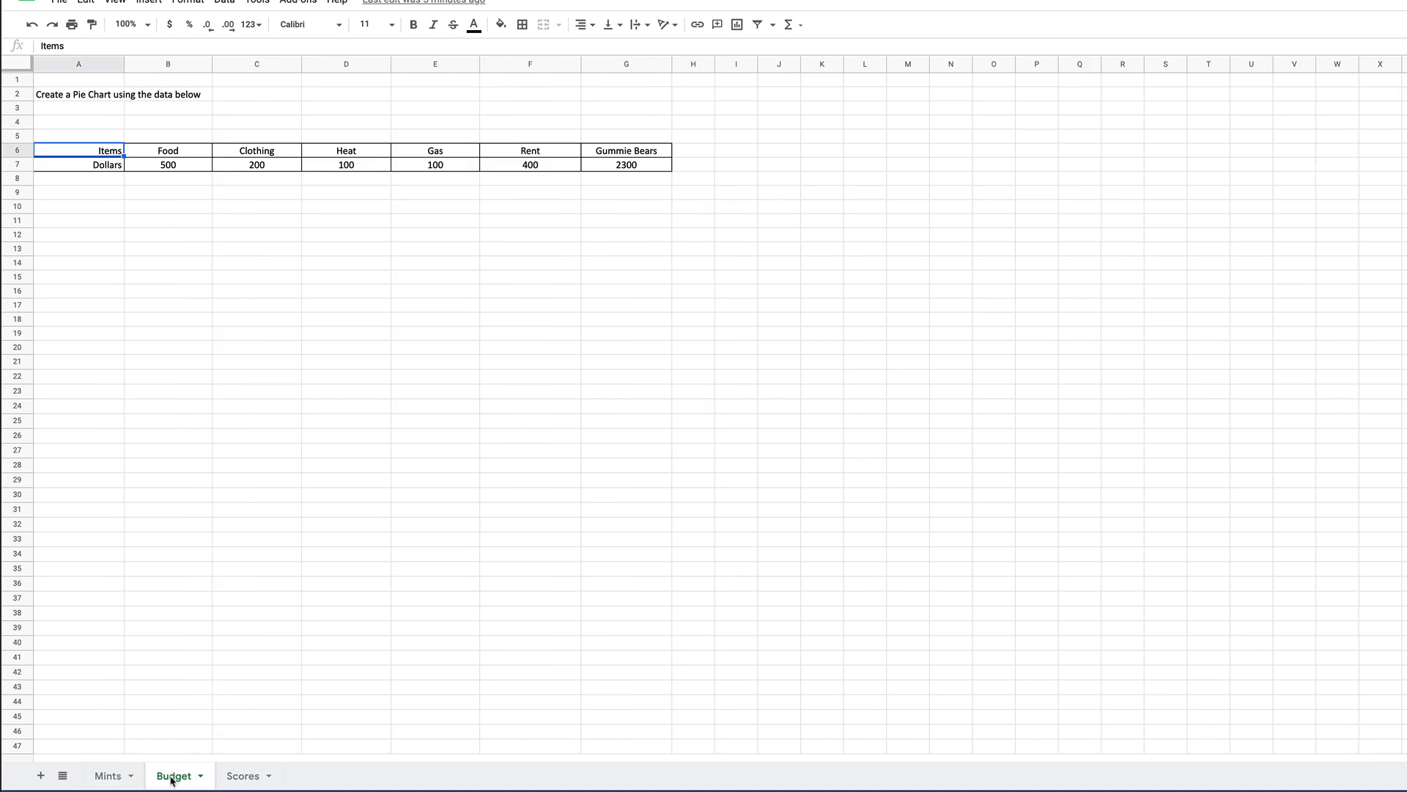
pyautogui.click(239, 778)
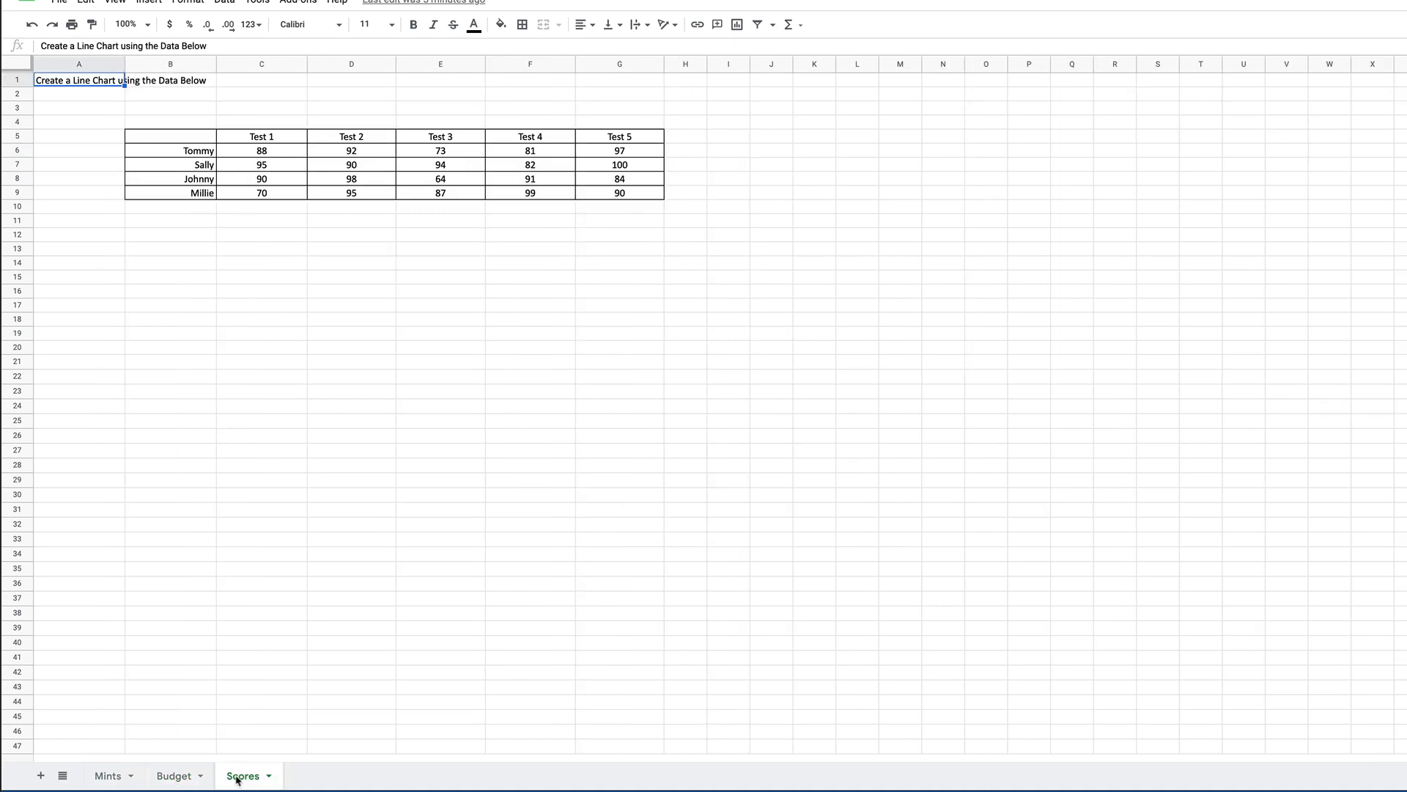
pyautogui.click(173, 777)
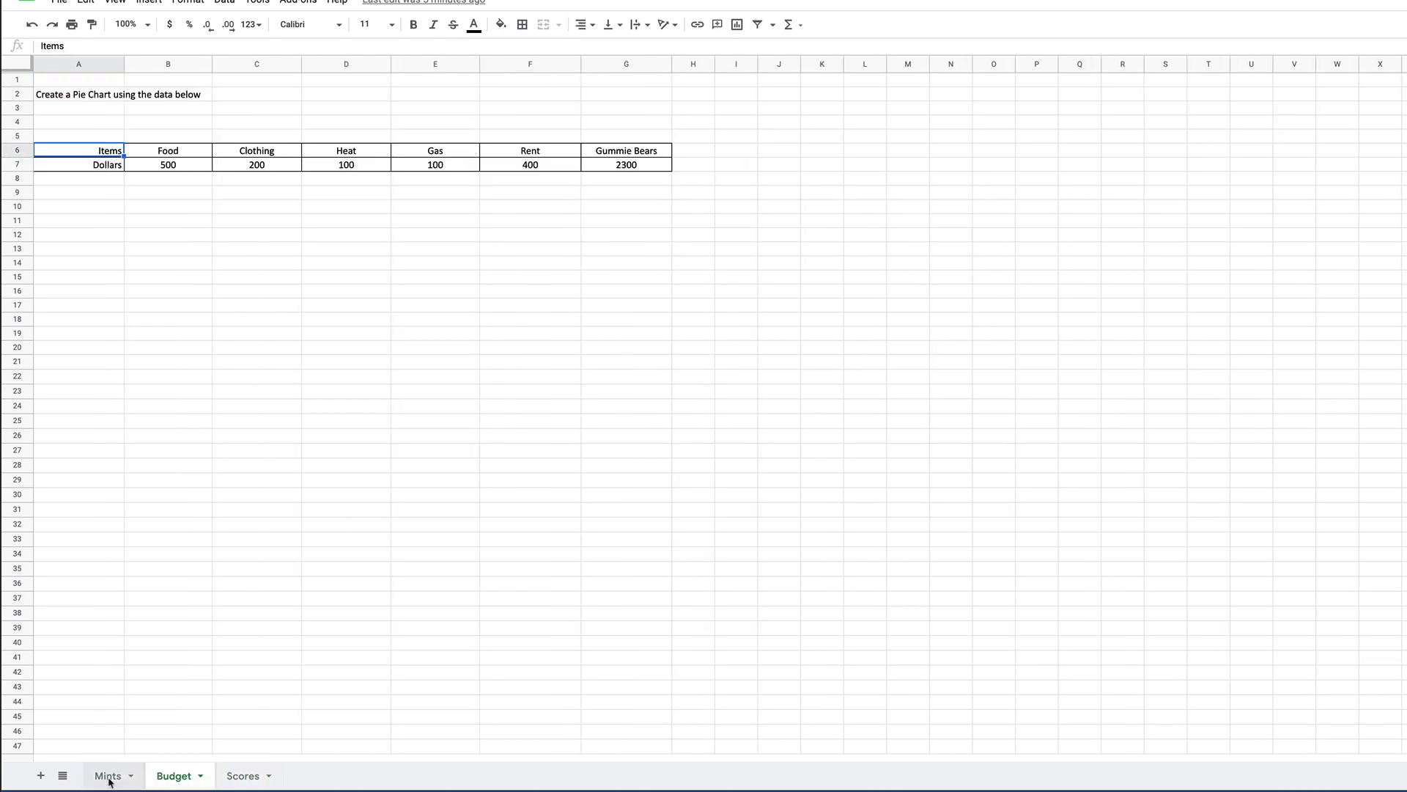
pyautogui.click(110, 780)
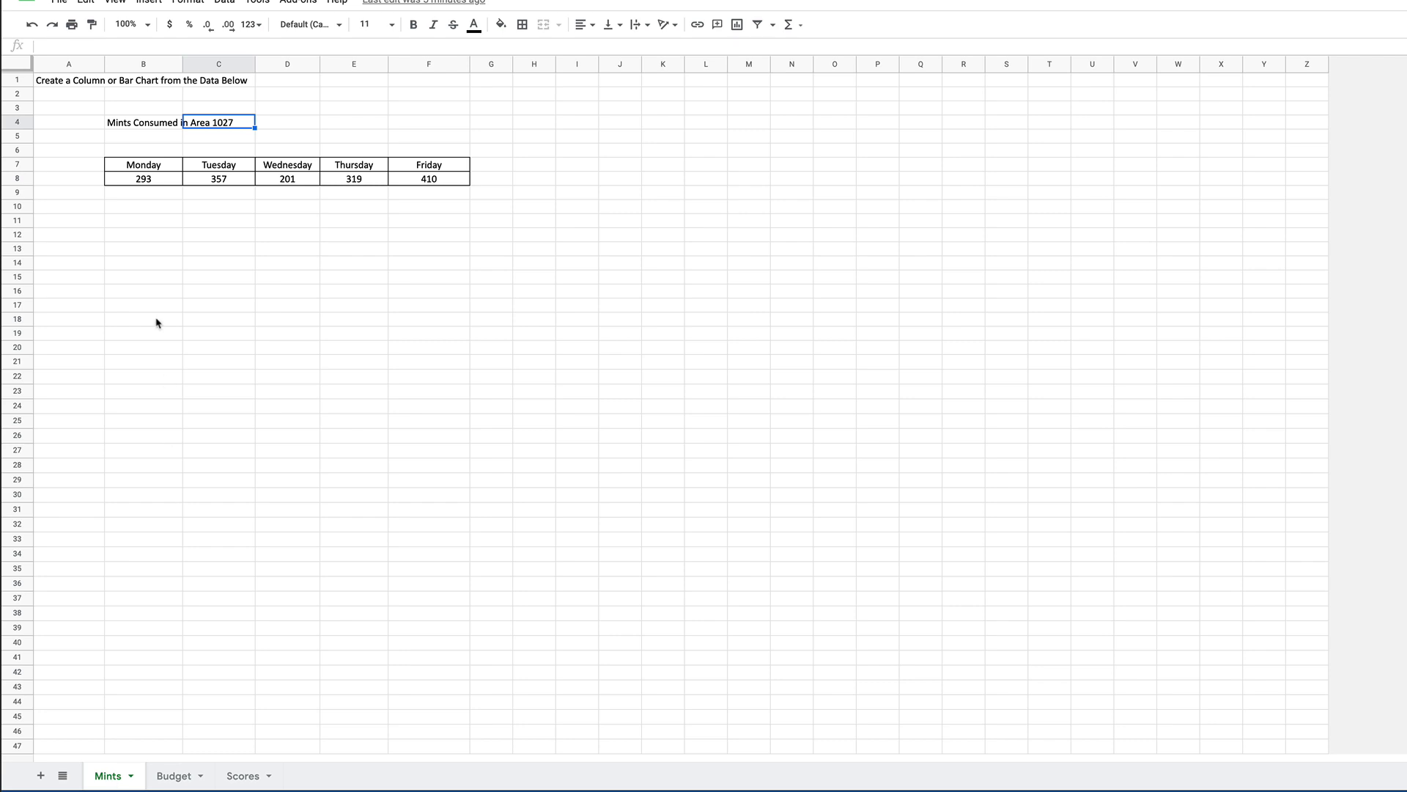
pyautogui.click(64, 83)
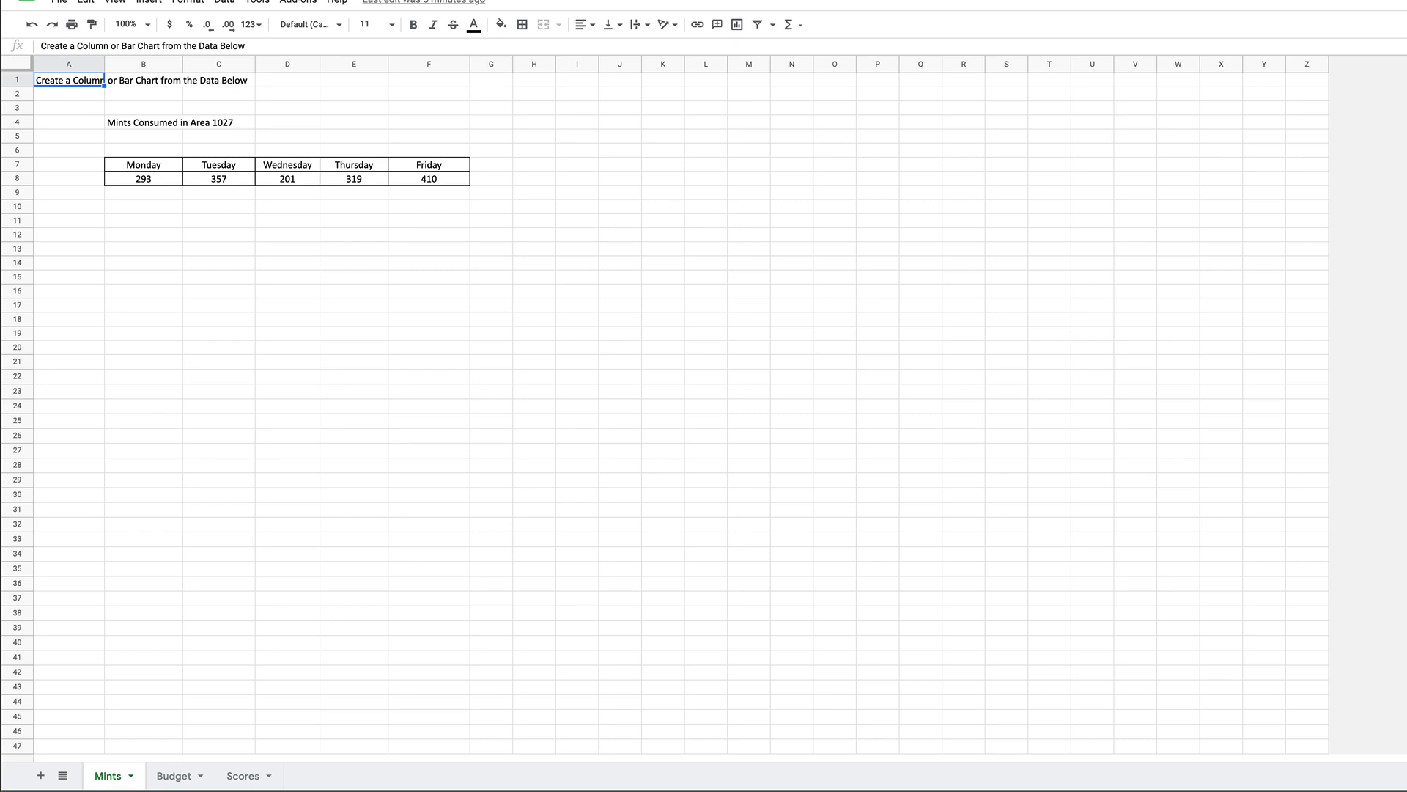
pyautogui.click(182, 777)
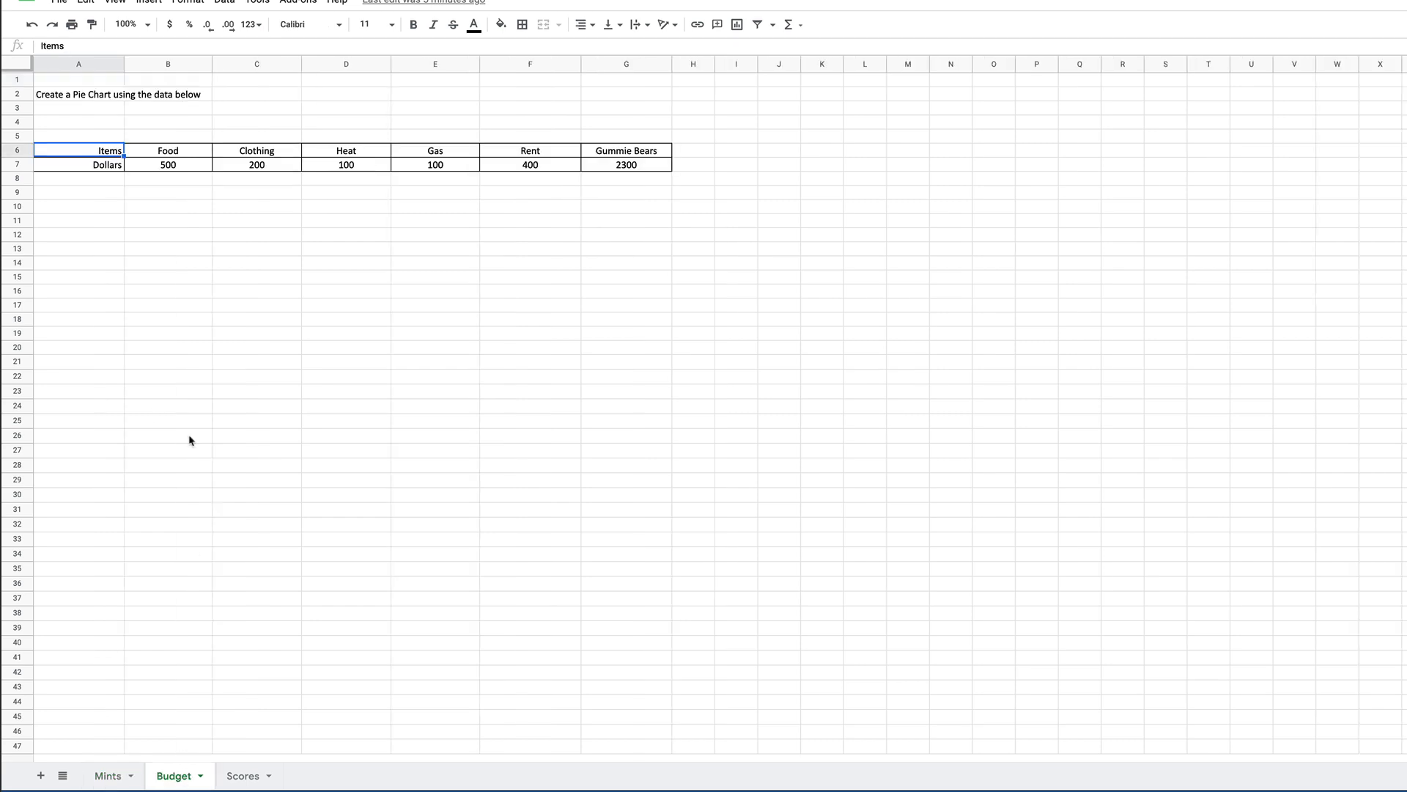
pyautogui.click(86, 101)
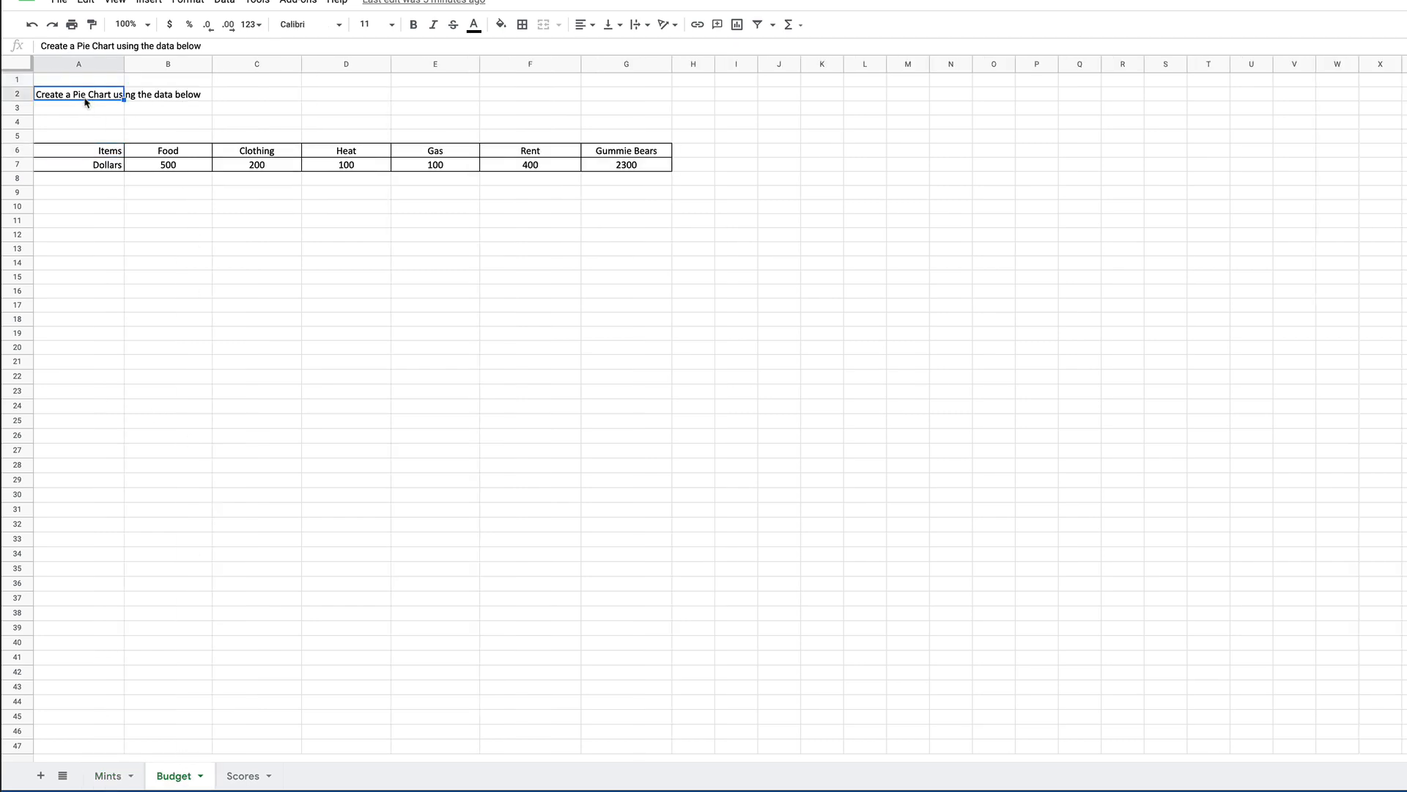
pyautogui.click(245, 777)
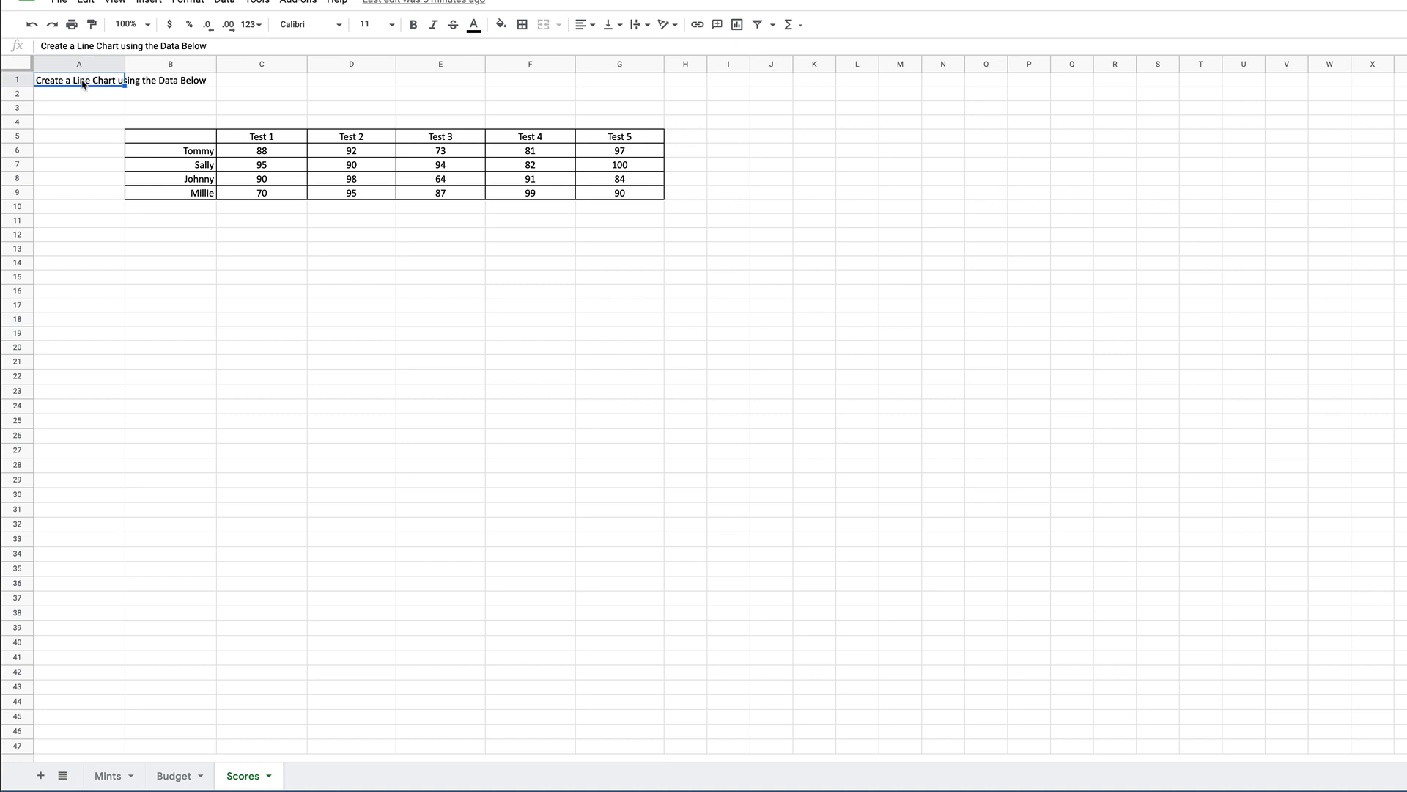
pyautogui.click(113, 777)
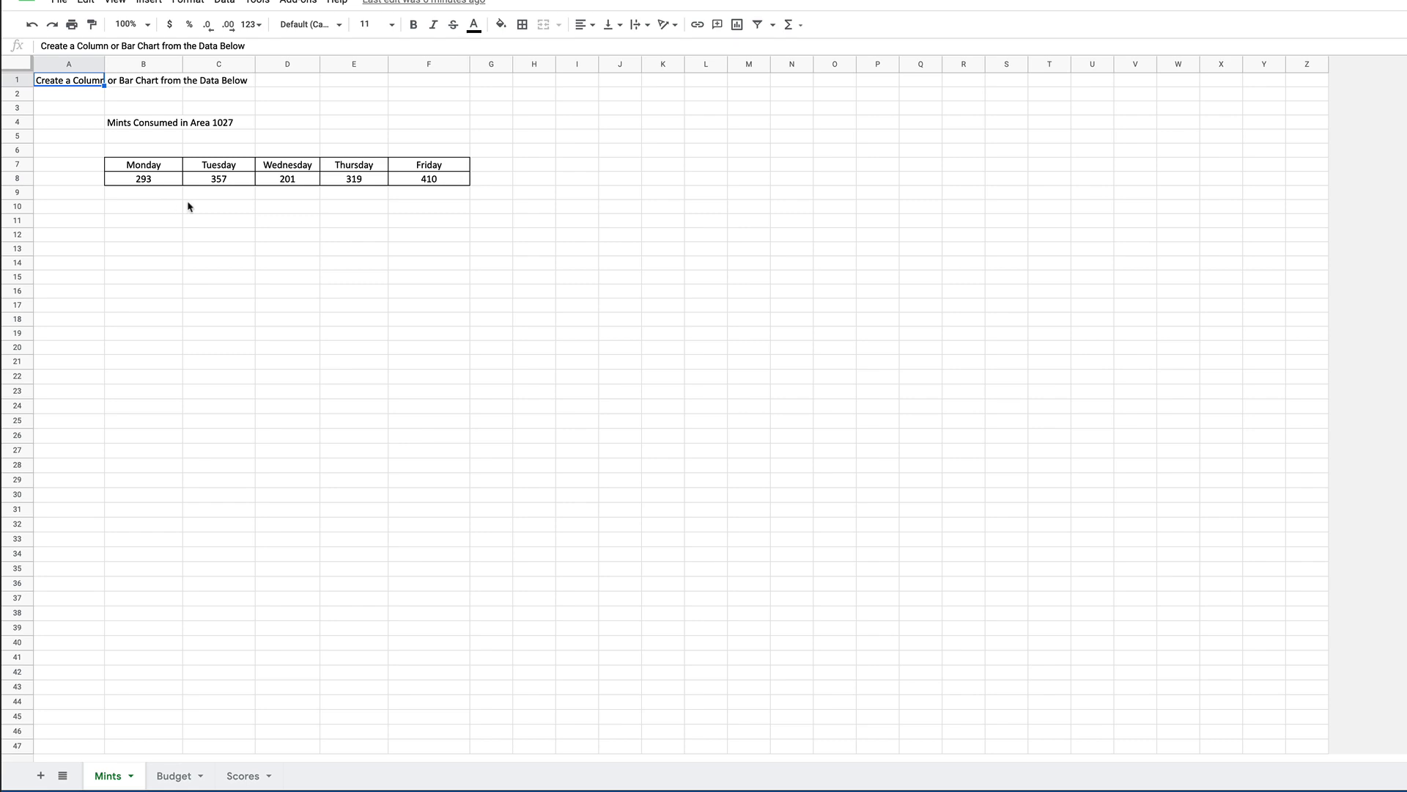
# Step: Apply the orange default alternating-colors style with a header to the mints table in B7:F8
pyautogui.moveTo(151, 165); pyautogui.dragTo(449, 179)
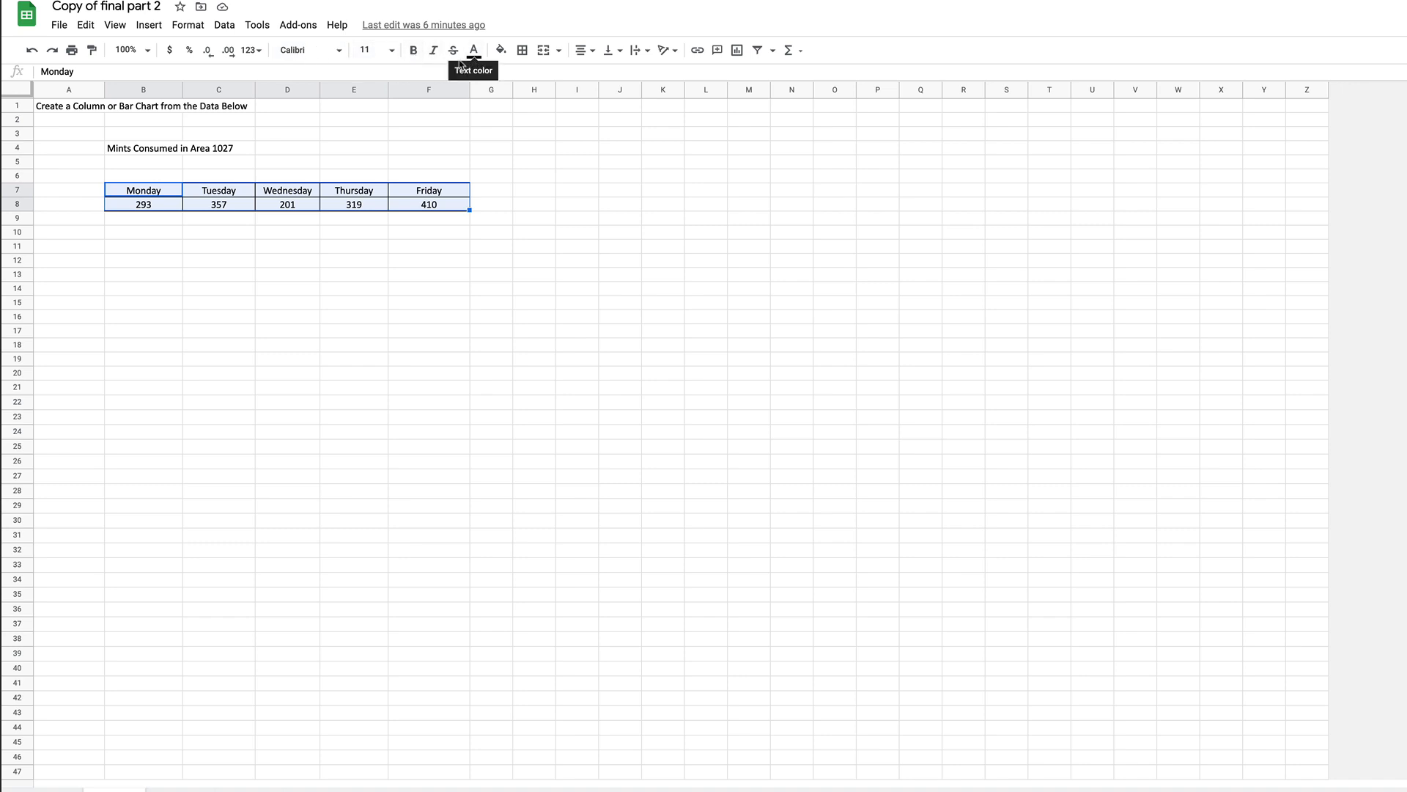
pyautogui.click(185, 28)
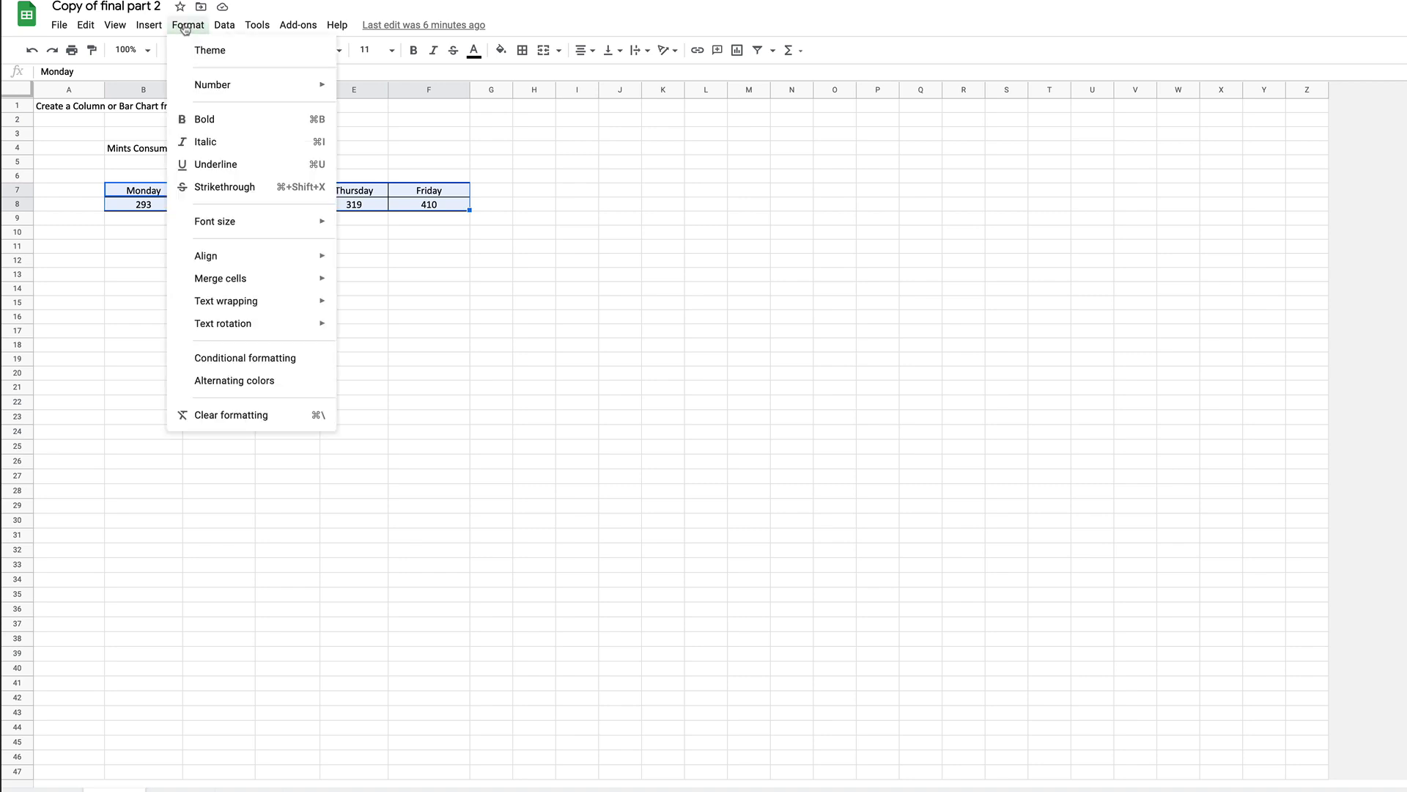
pyautogui.click(229, 382)
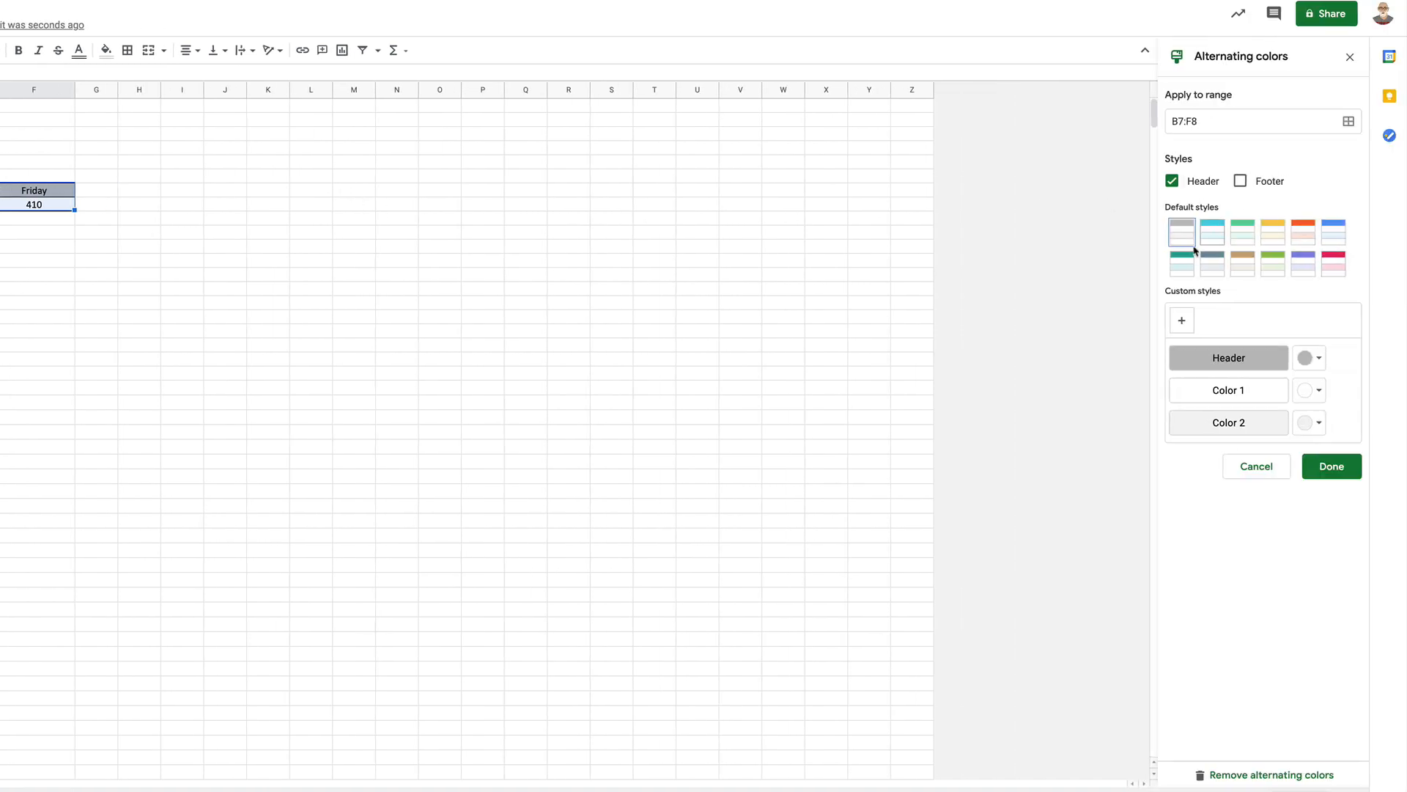
pyautogui.click(1303, 233)
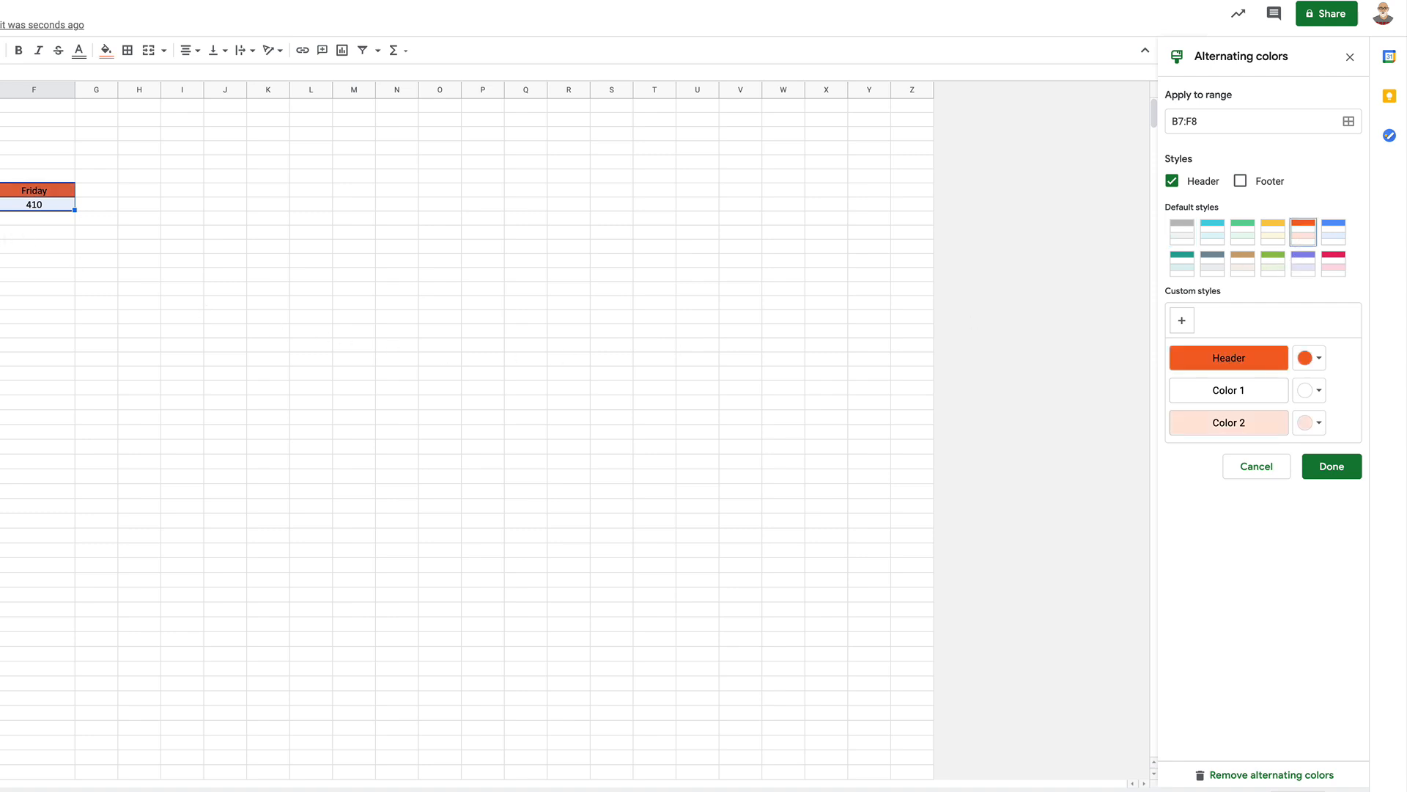
pyautogui.click(151, 218)
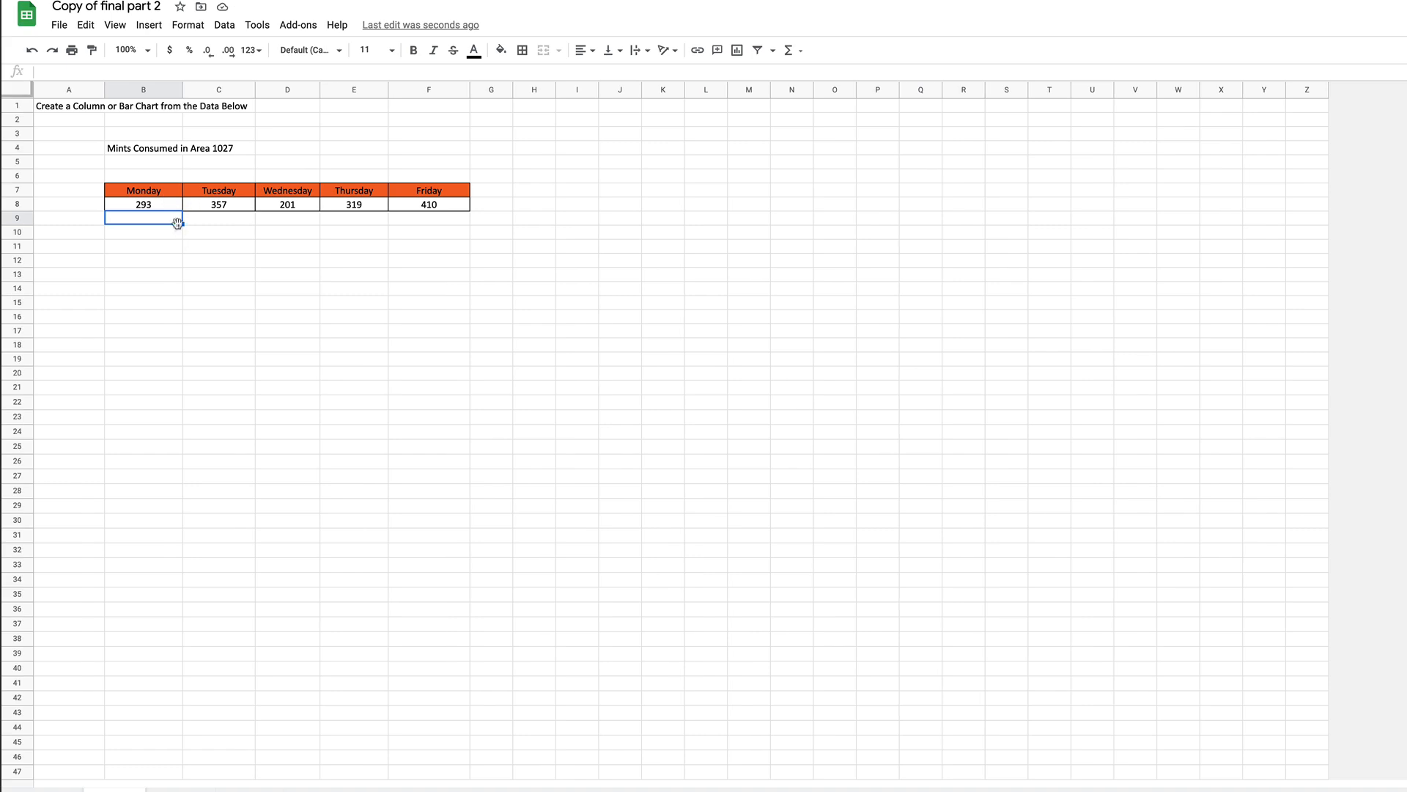
# Step: Insert a chart from the weekday mints data in B7:F8
pyautogui.moveTo(190, 186); pyautogui.dragTo(430, 207)
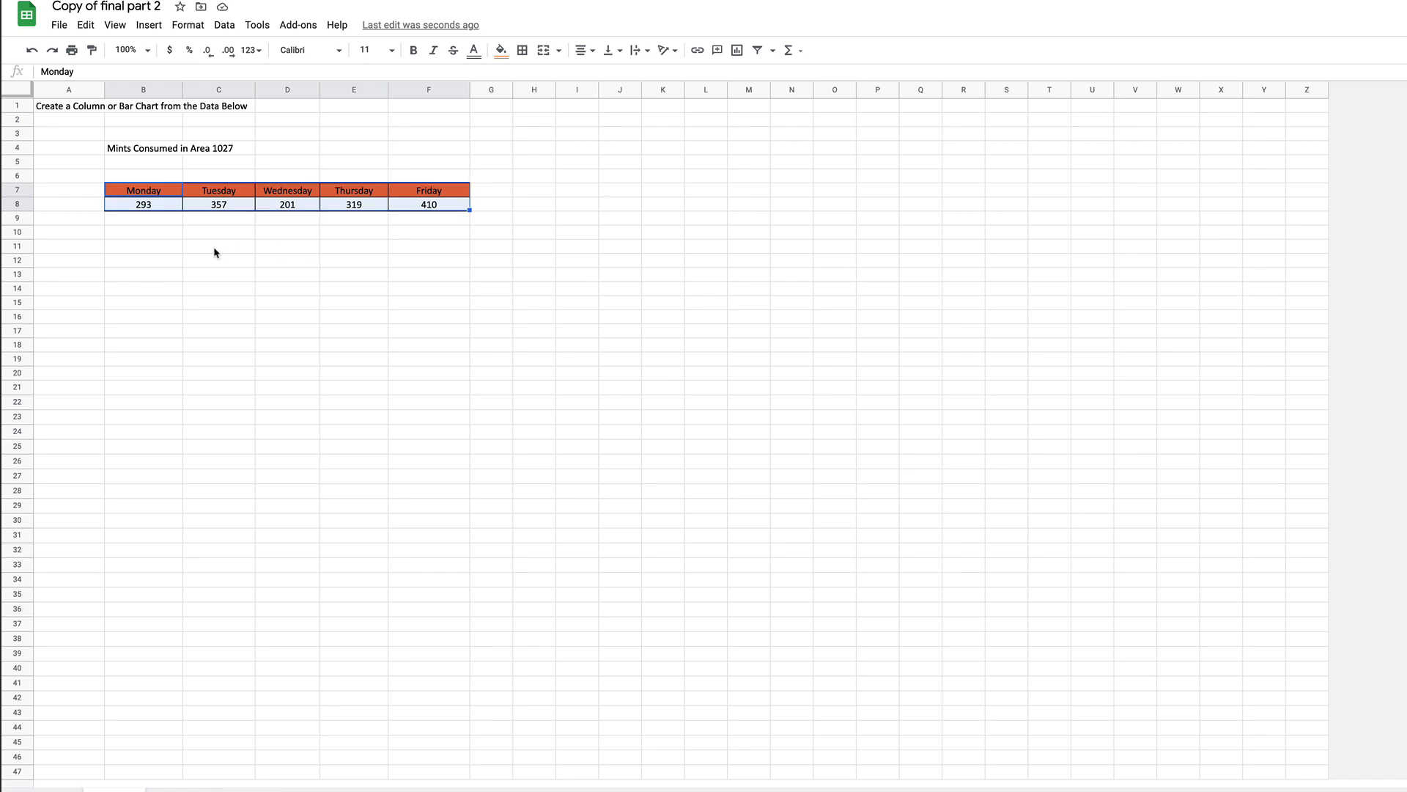
pyautogui.click(213, 245)
pyautogui.click(181, 195)
pyautogui.moveTo(183, 197); pyautogui.dragTo(429, 208)
pyautogui.click(149, 27)
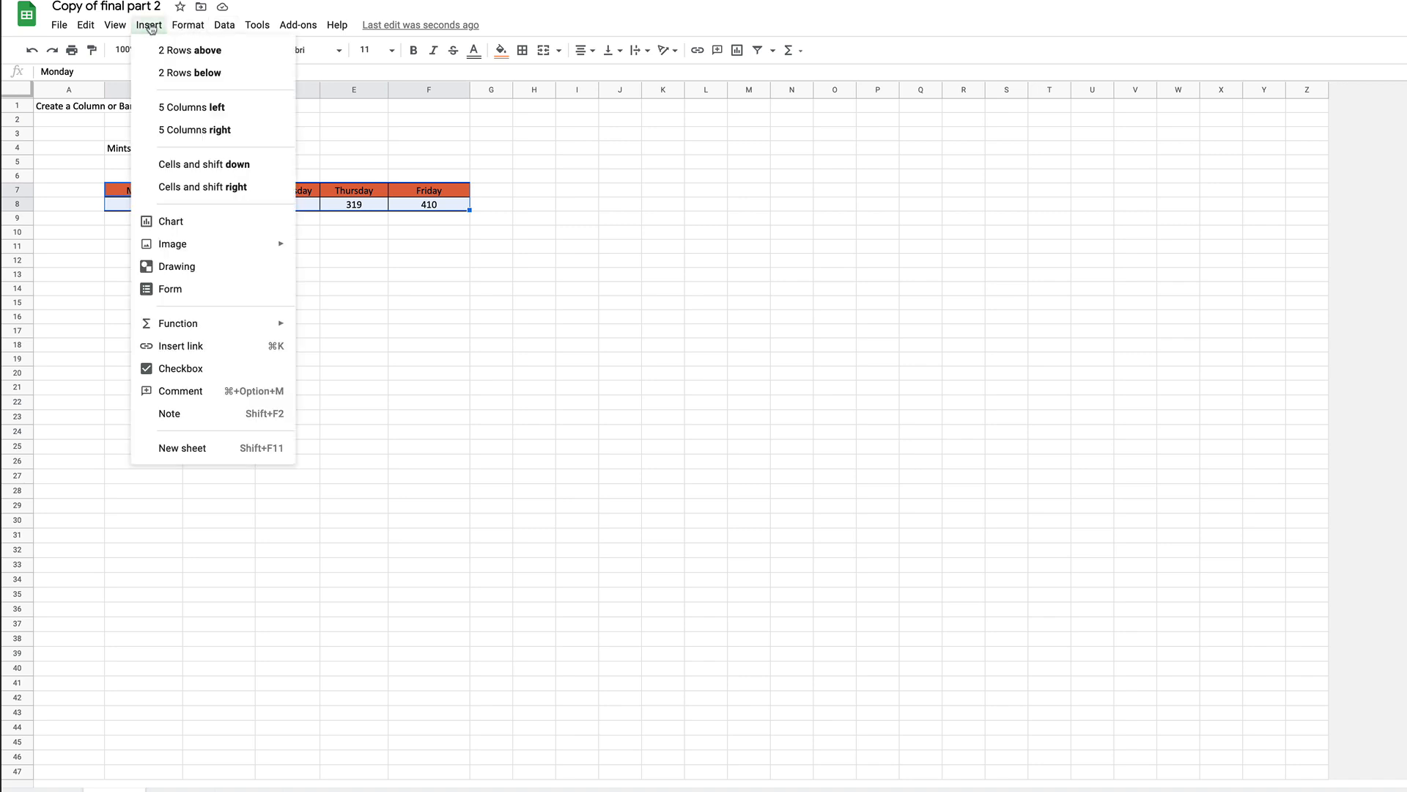
pyautogui.click(235, 221)
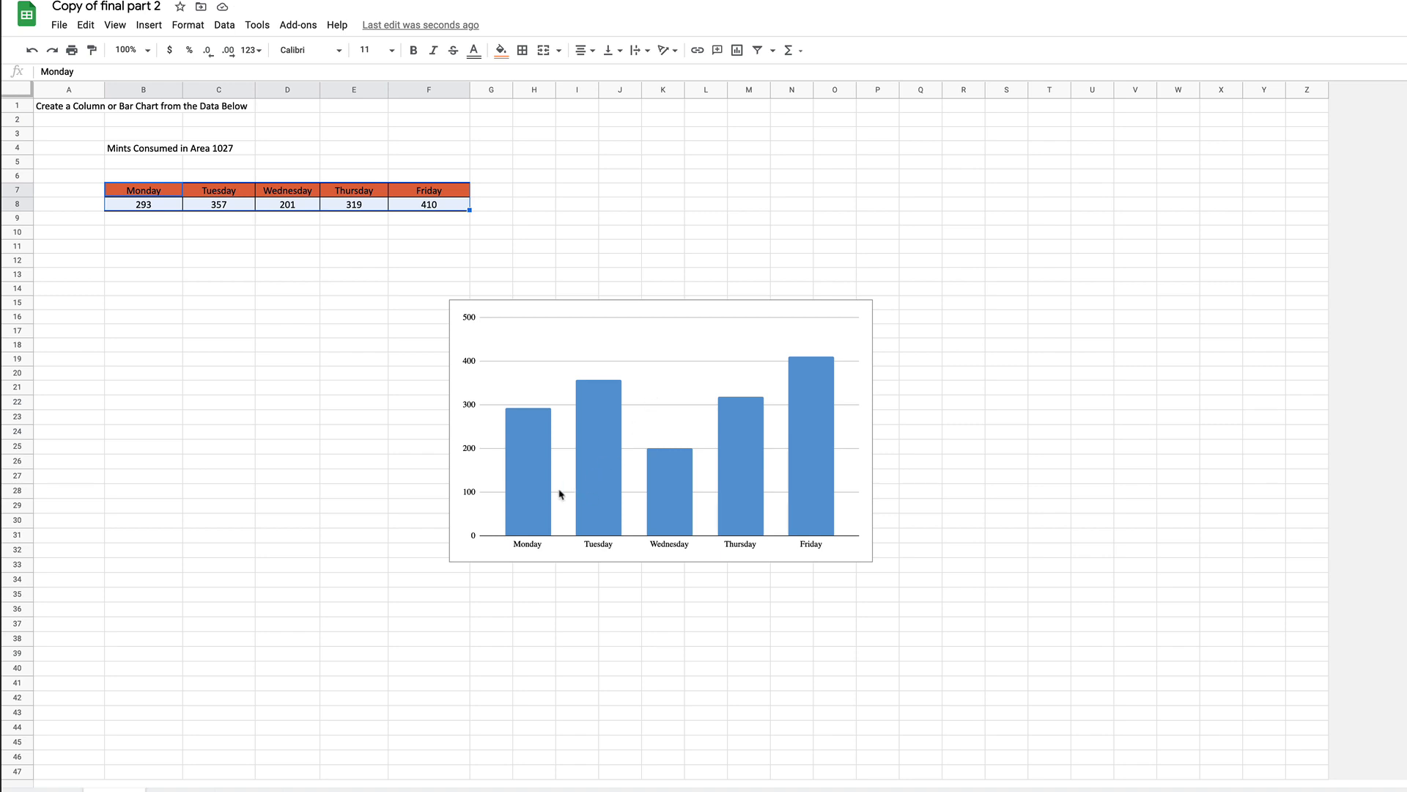
# Step: Change the mints chart's type to a standard bar chart
pyautogui.doubleClick(746, 505)
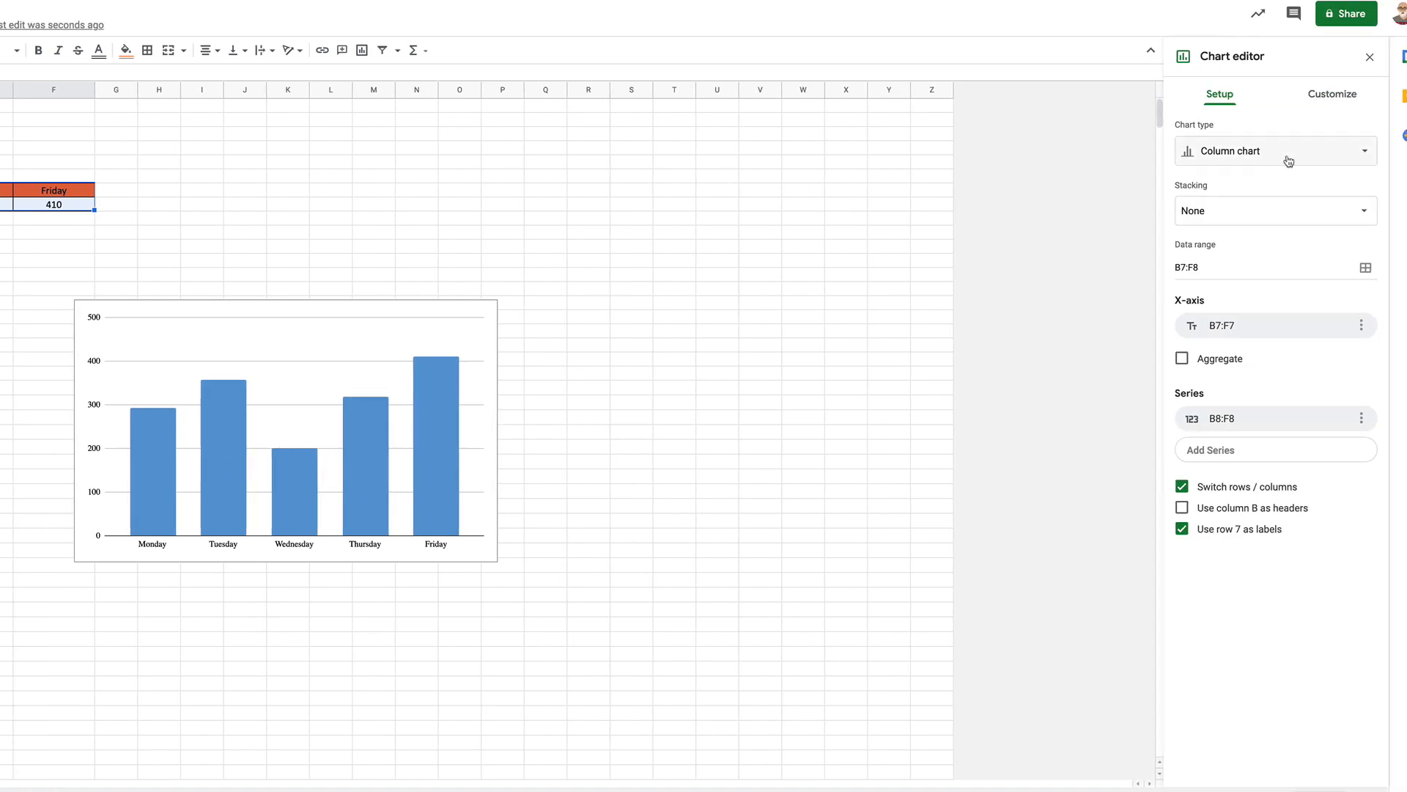
pyautogui.click(1265, 161)
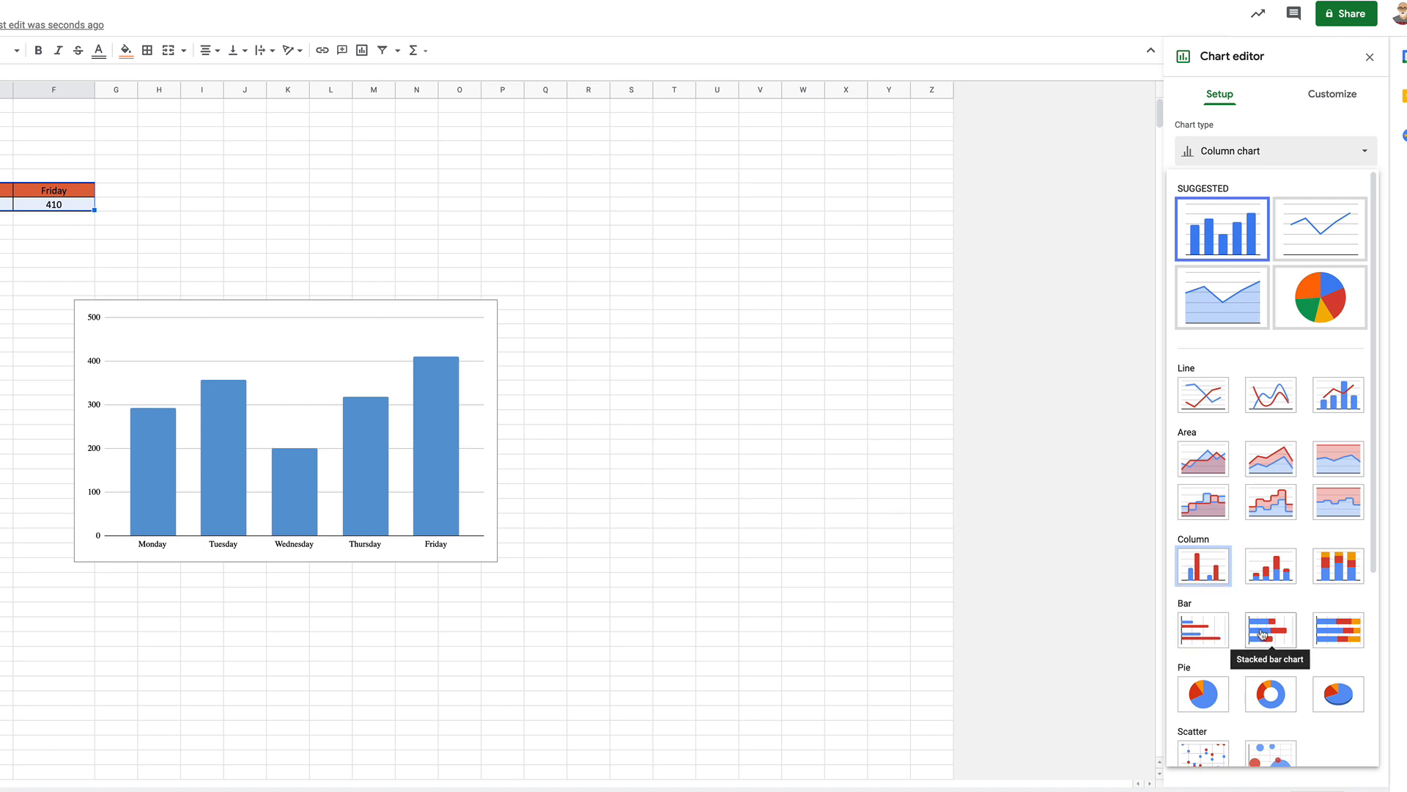
pyautogui.click(1209, 636)
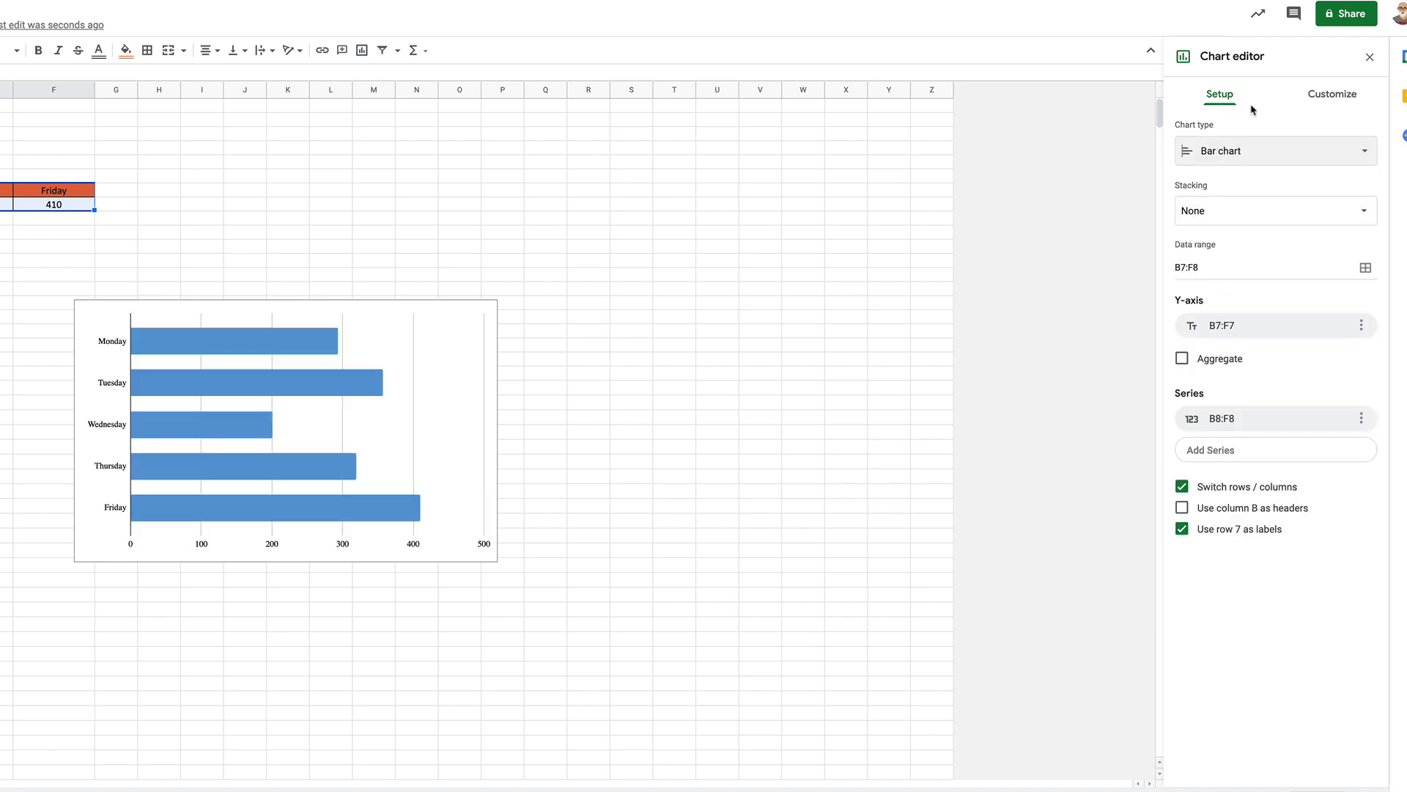
# Step: Look over the bar chart's customization categories, including its chart and axis title options
pyautogui.click(1338, 102)
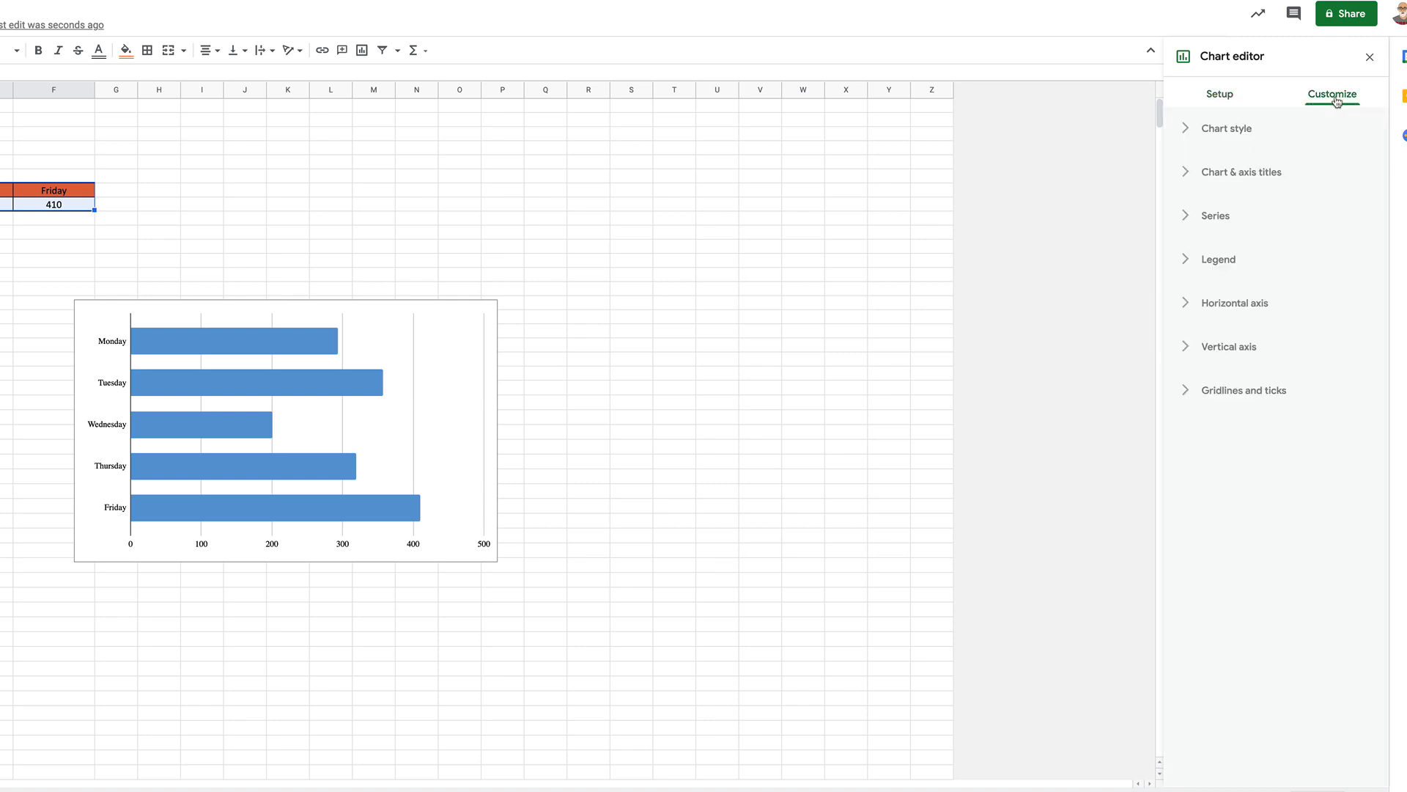
pyautogui.click(1187, 176)
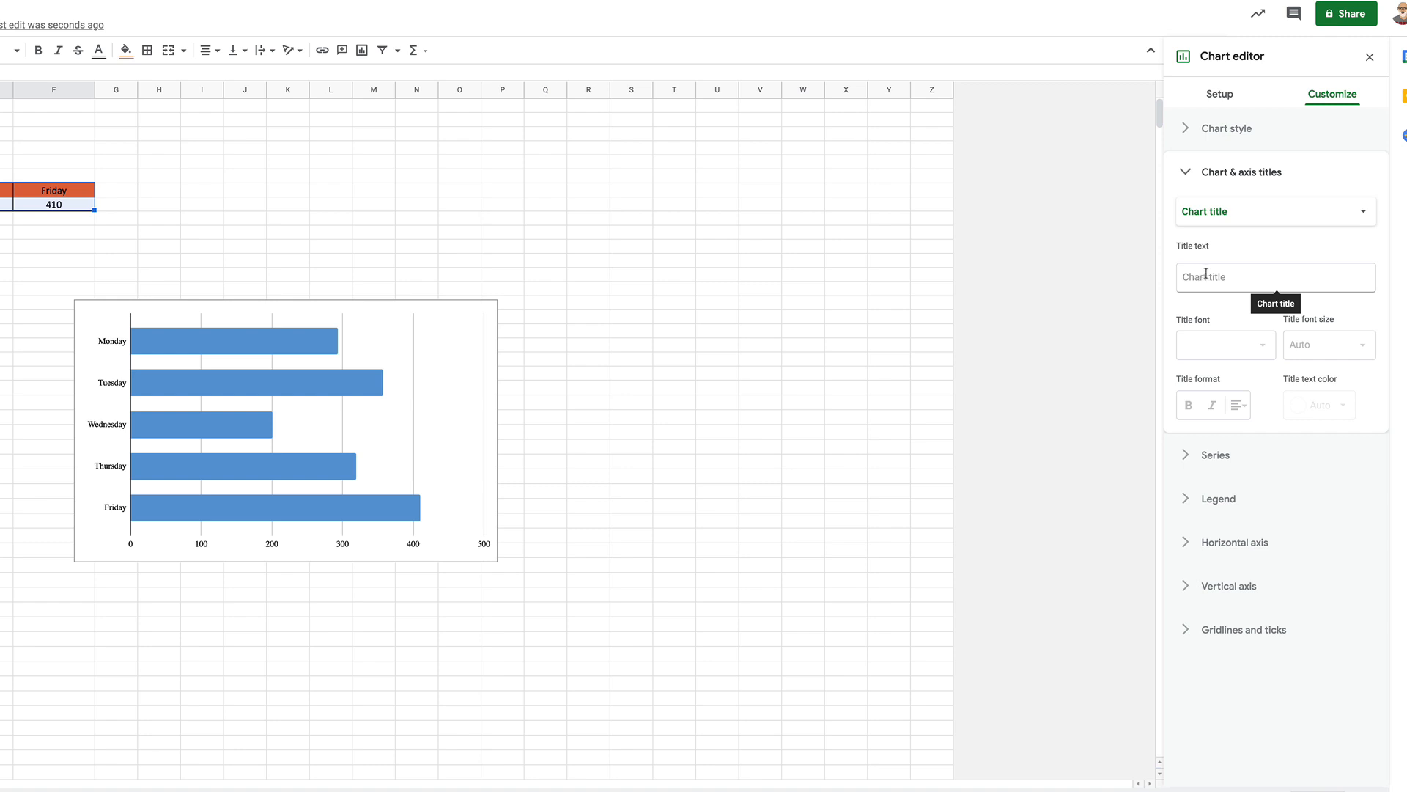
pyautogui.click(1184, 174)
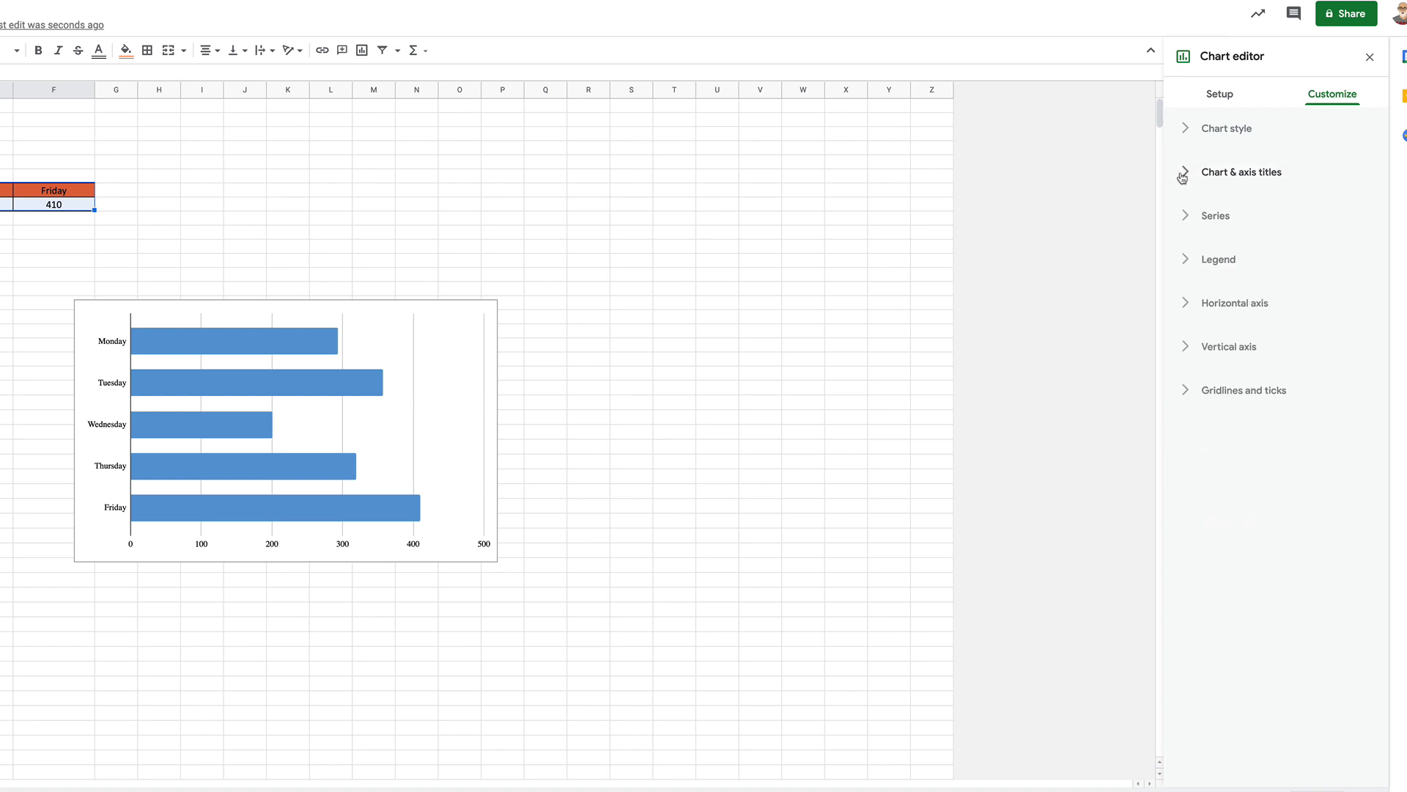
pyautogui.click(1184, 174)
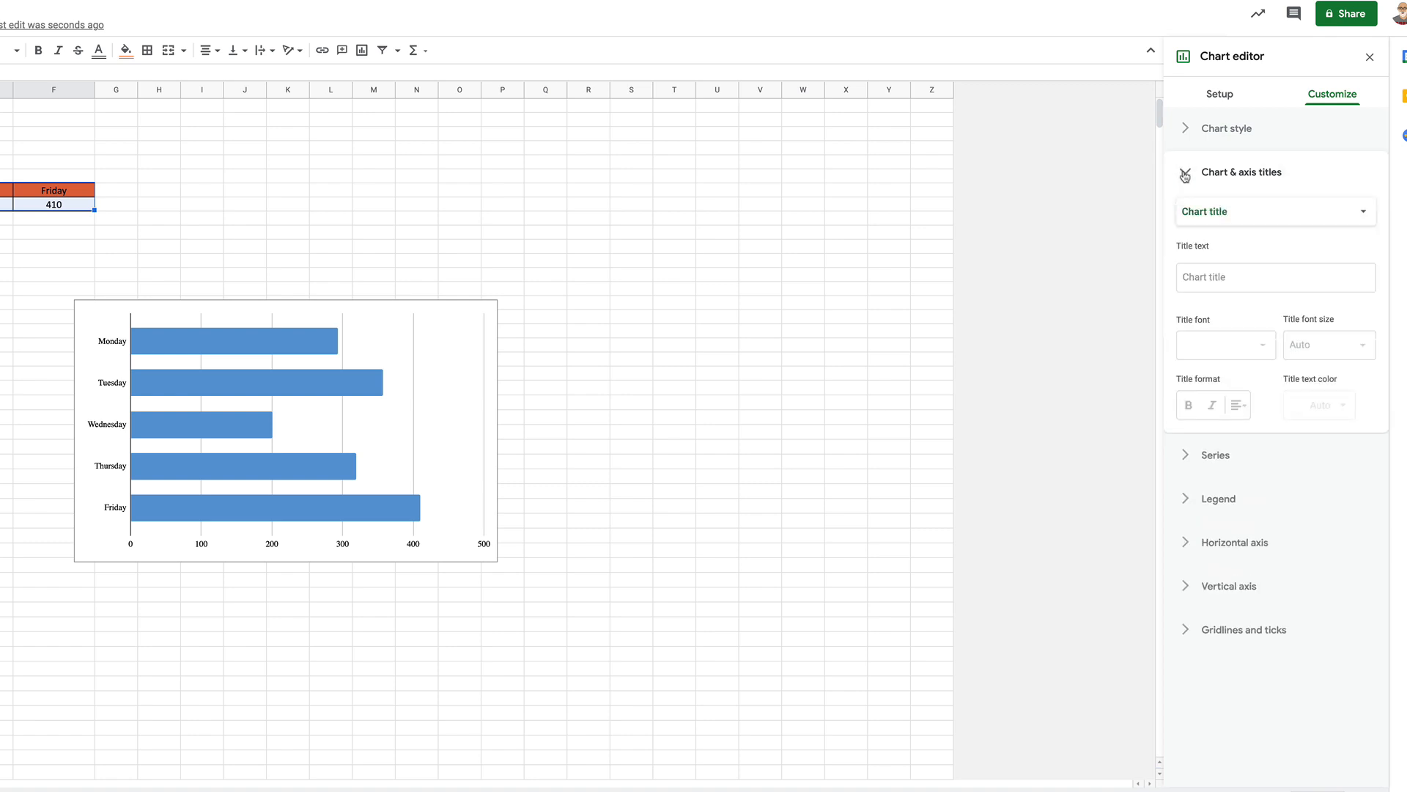
pyautogui.click(1185, 174)
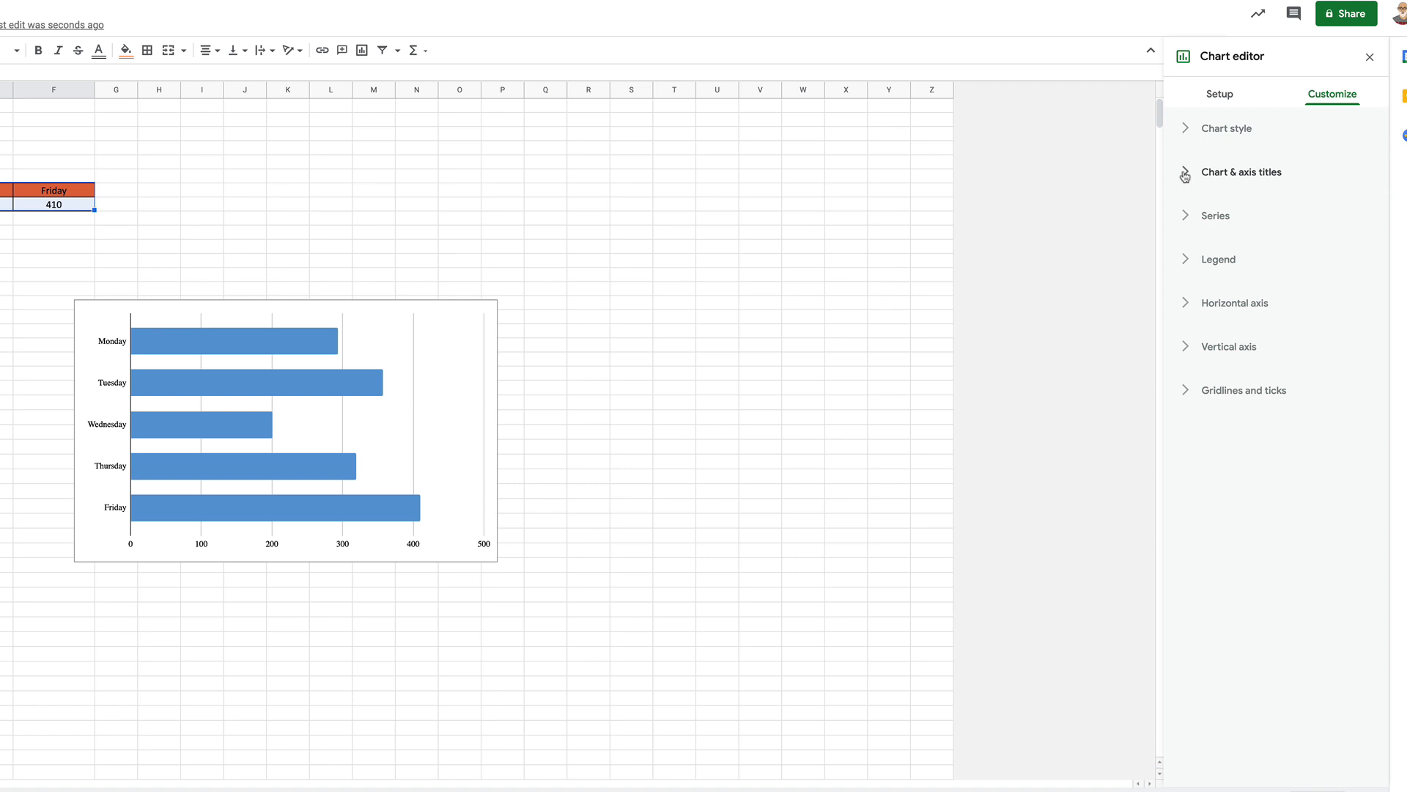
pyautogui.click(1185, 131)
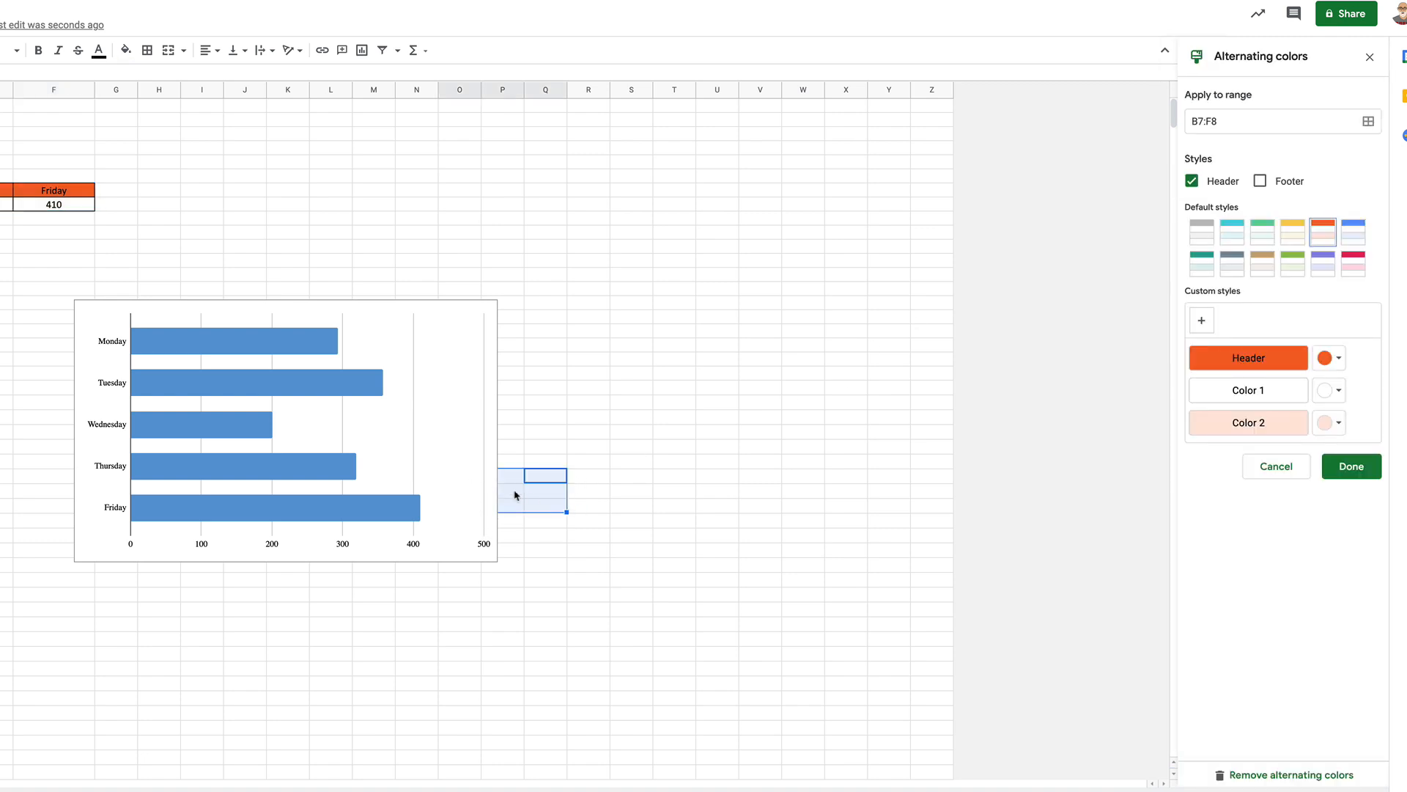
# Step: Move the bar chart to about columns P to Z and turn on its 3D chart style
pyautogui.click(422, 369)
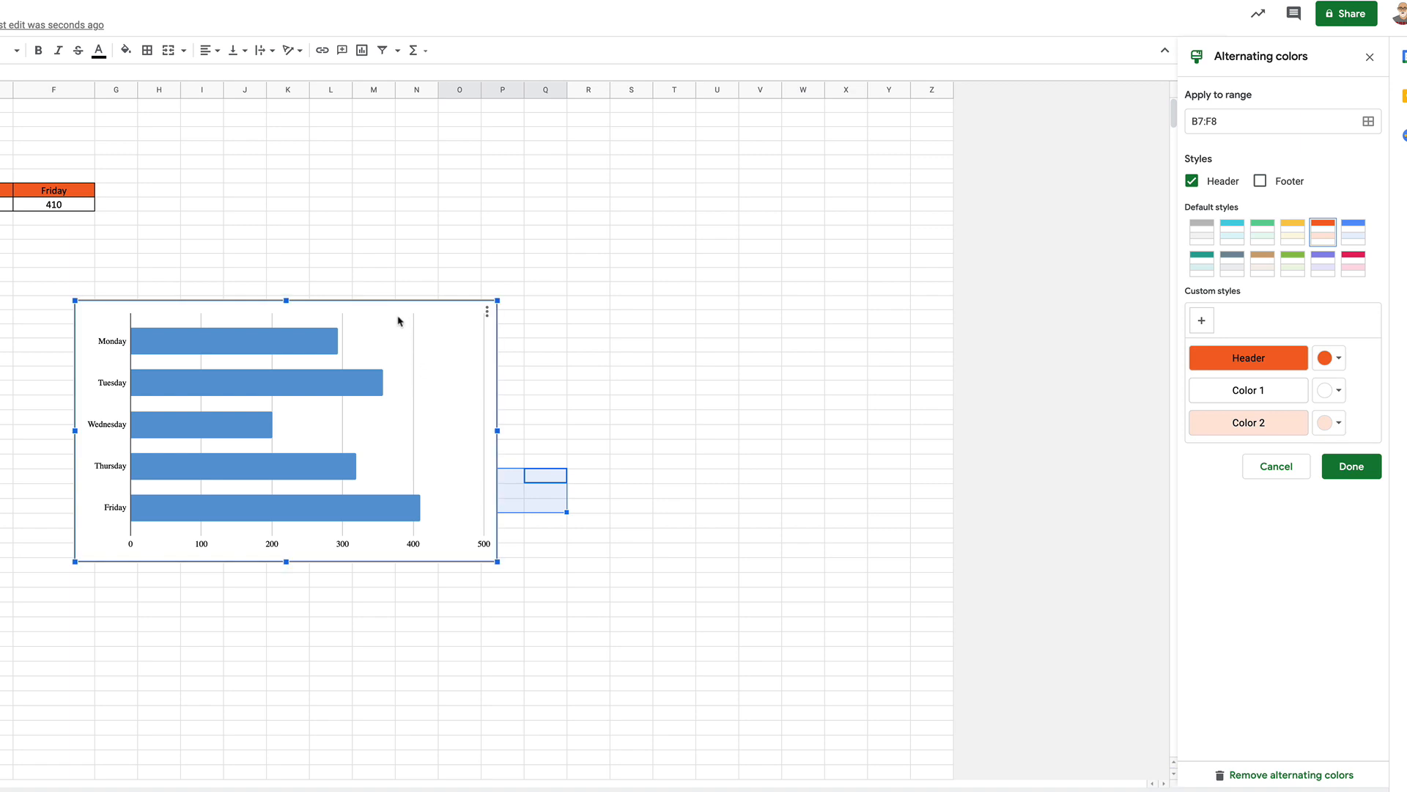
pyautogui.moveTo(399, 318); pyautogui.dragTo(840, 307)
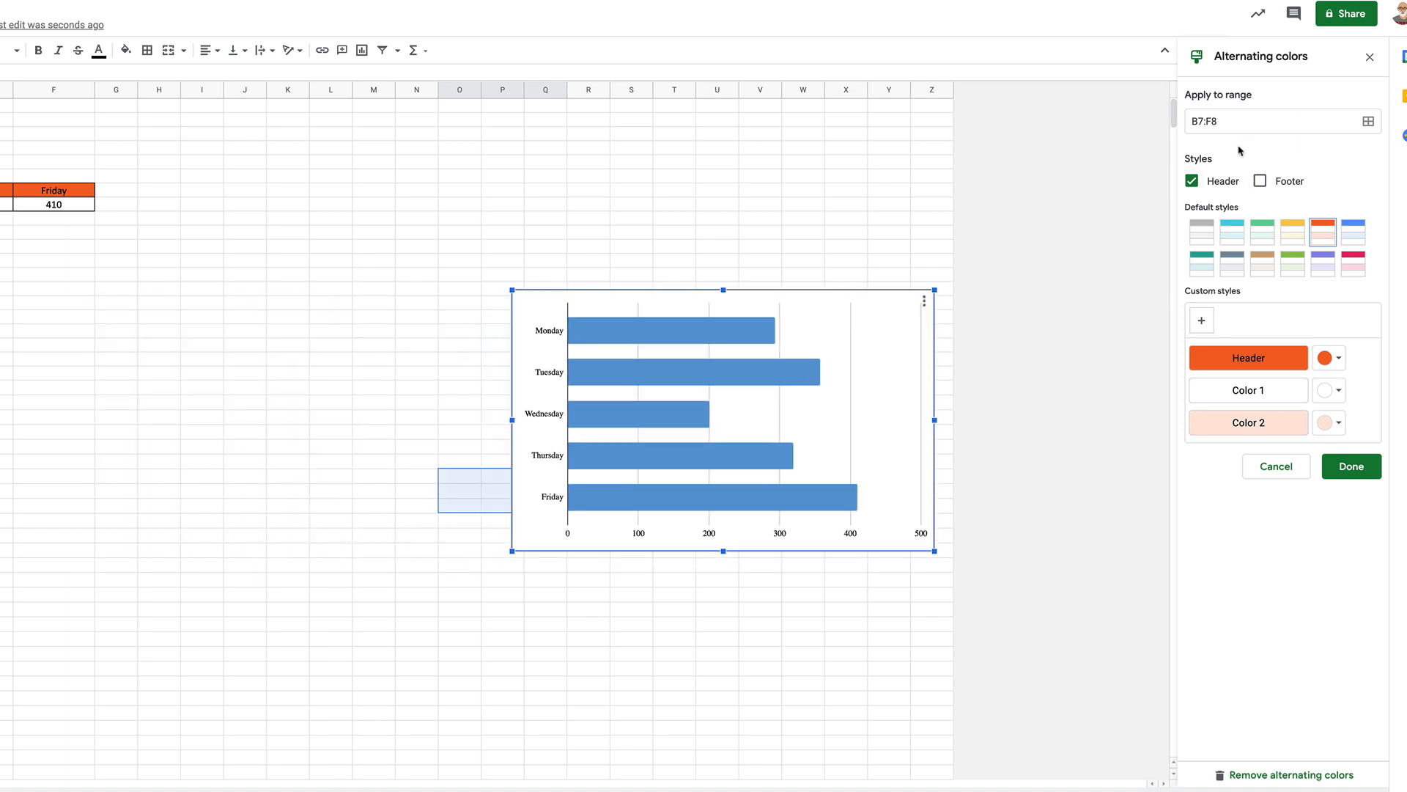
pyautogui.doubleClick(861, 333)
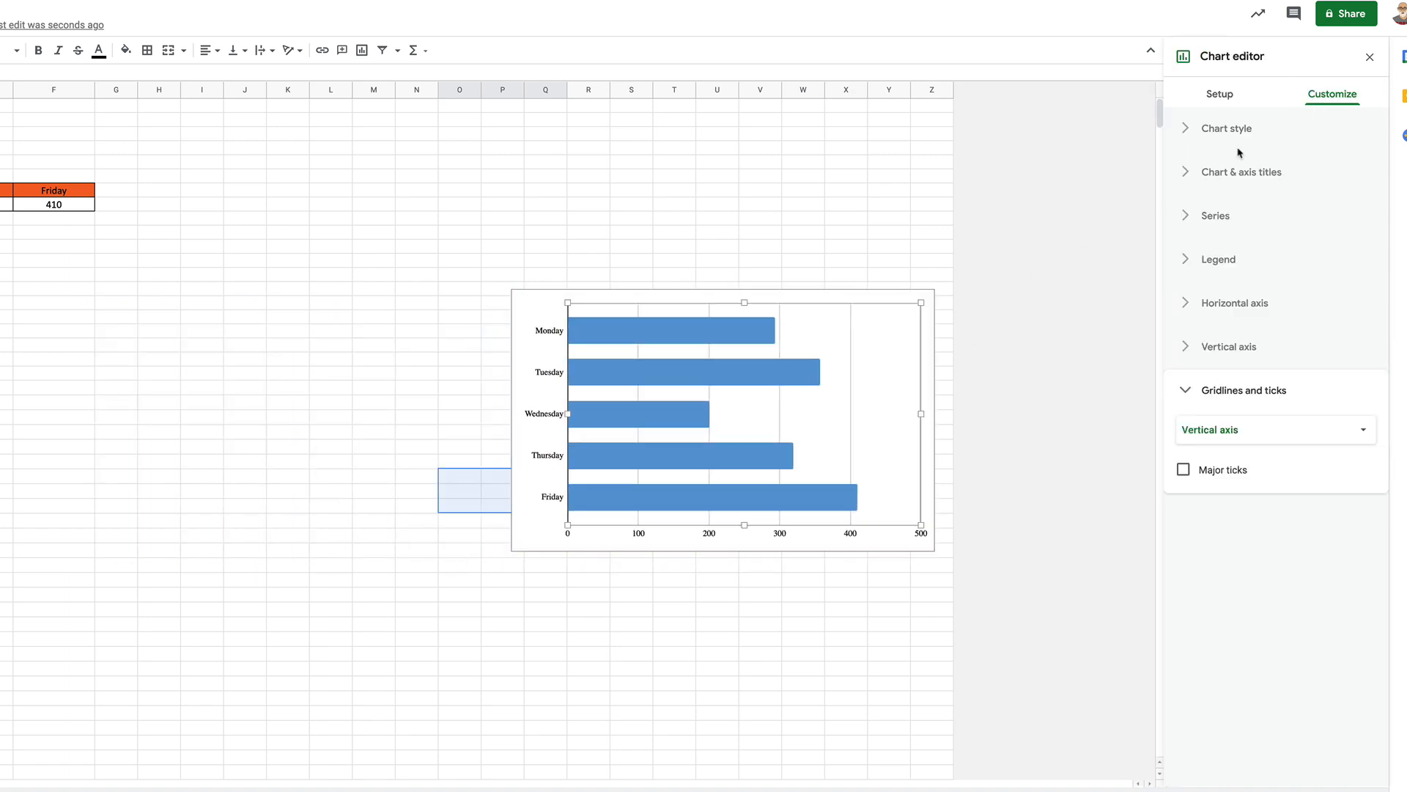
pyautogui.click(1185, 139)
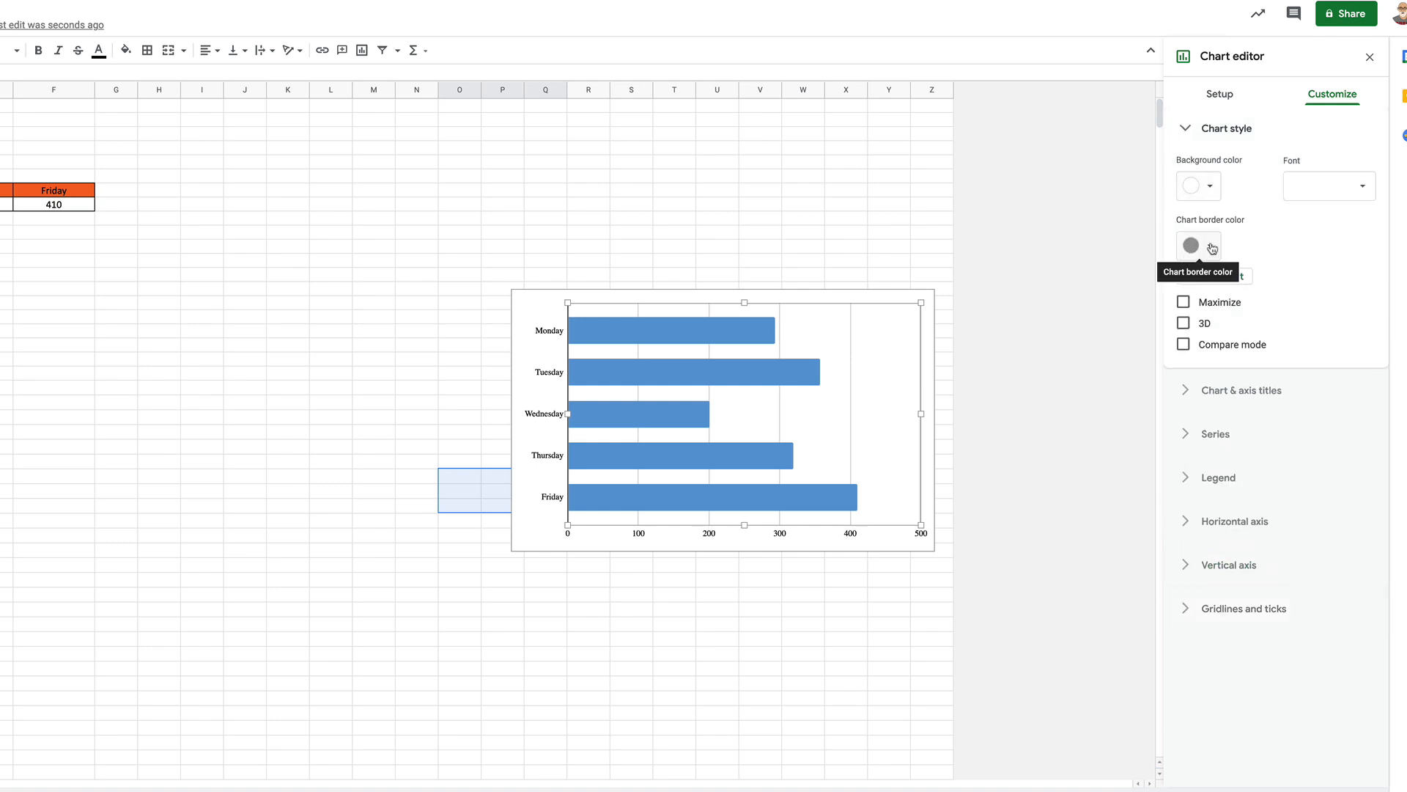
pyautogui.click(1184, 324)
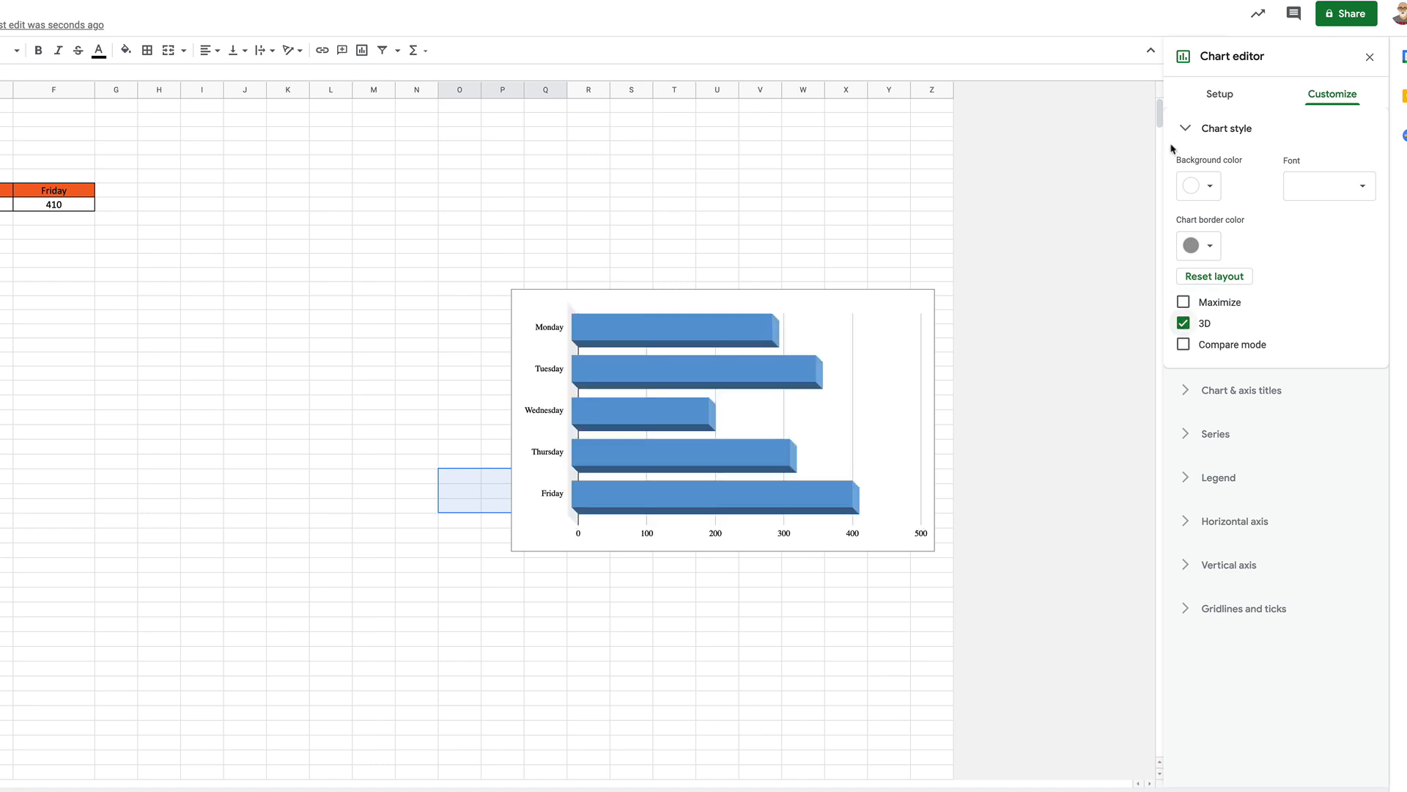
pyautogui.click(1190, 133)
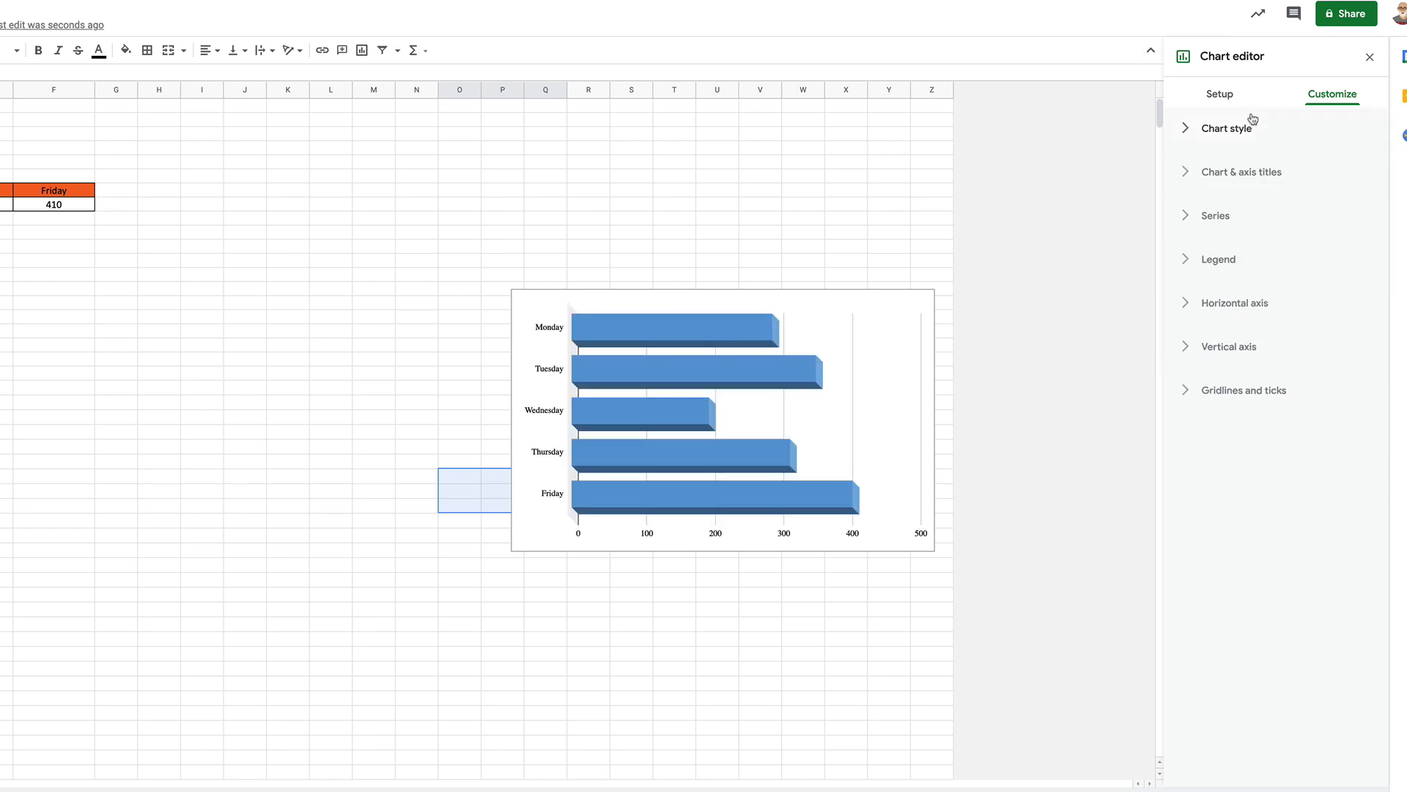
# Step: Review the title, series and legend customization options of the 3D bar chart
pyautogui.click(1186, 176)
pyautogui.click(1188, 179)
pyautogui.click(1184, 223)
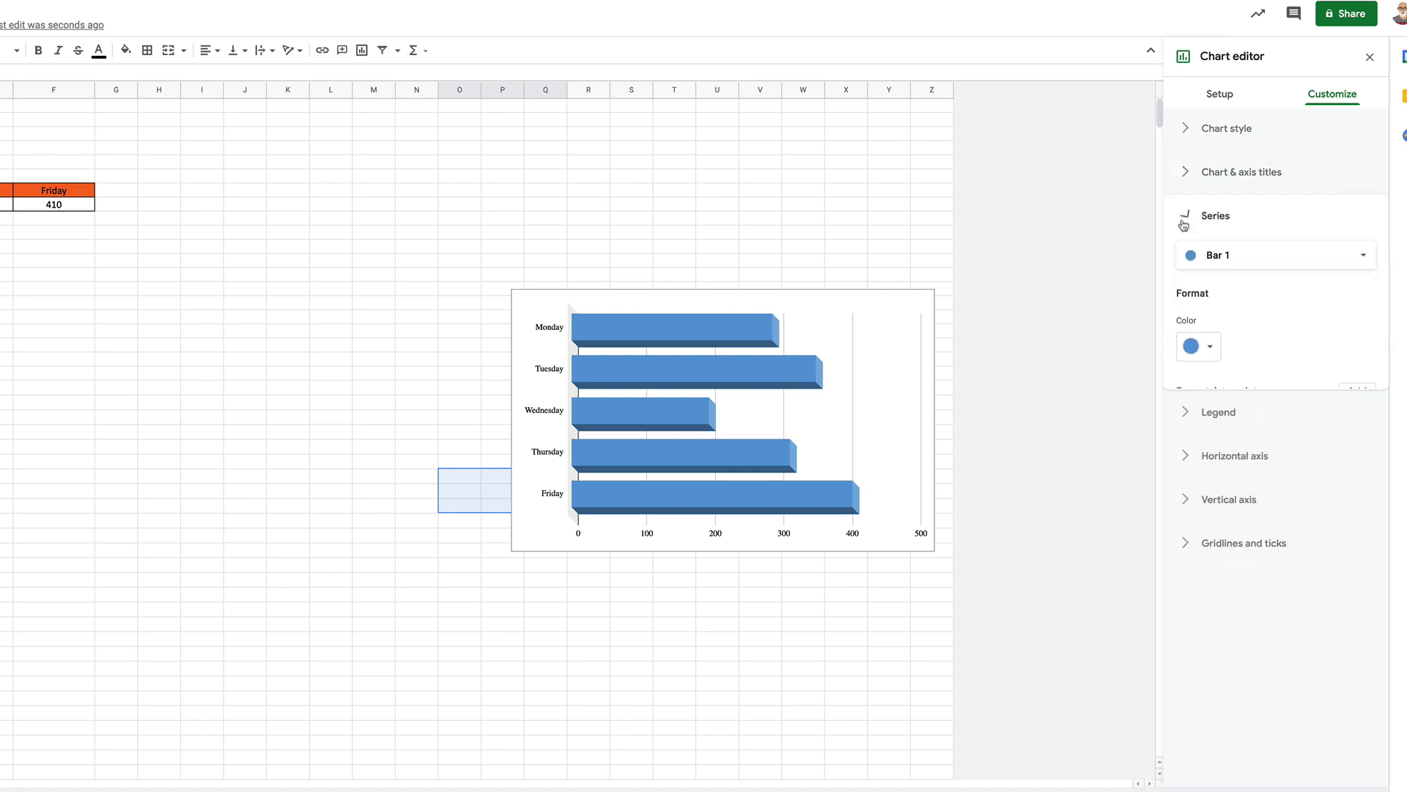
pyautogui.click(1183, 223)
pyautogui.click(1184, 223)
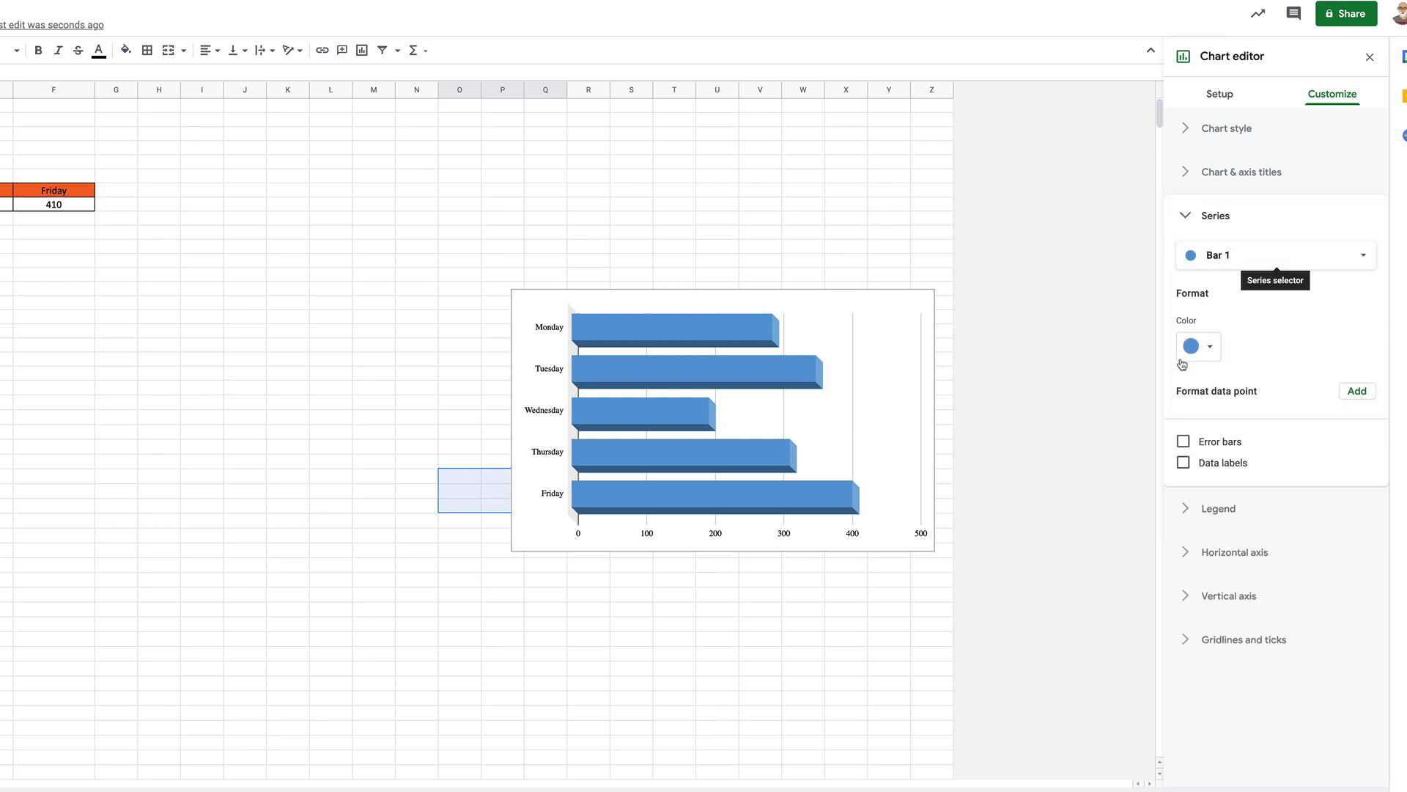
pyautogui.click(1186, 221)
pyautogui.click(1187, 264)
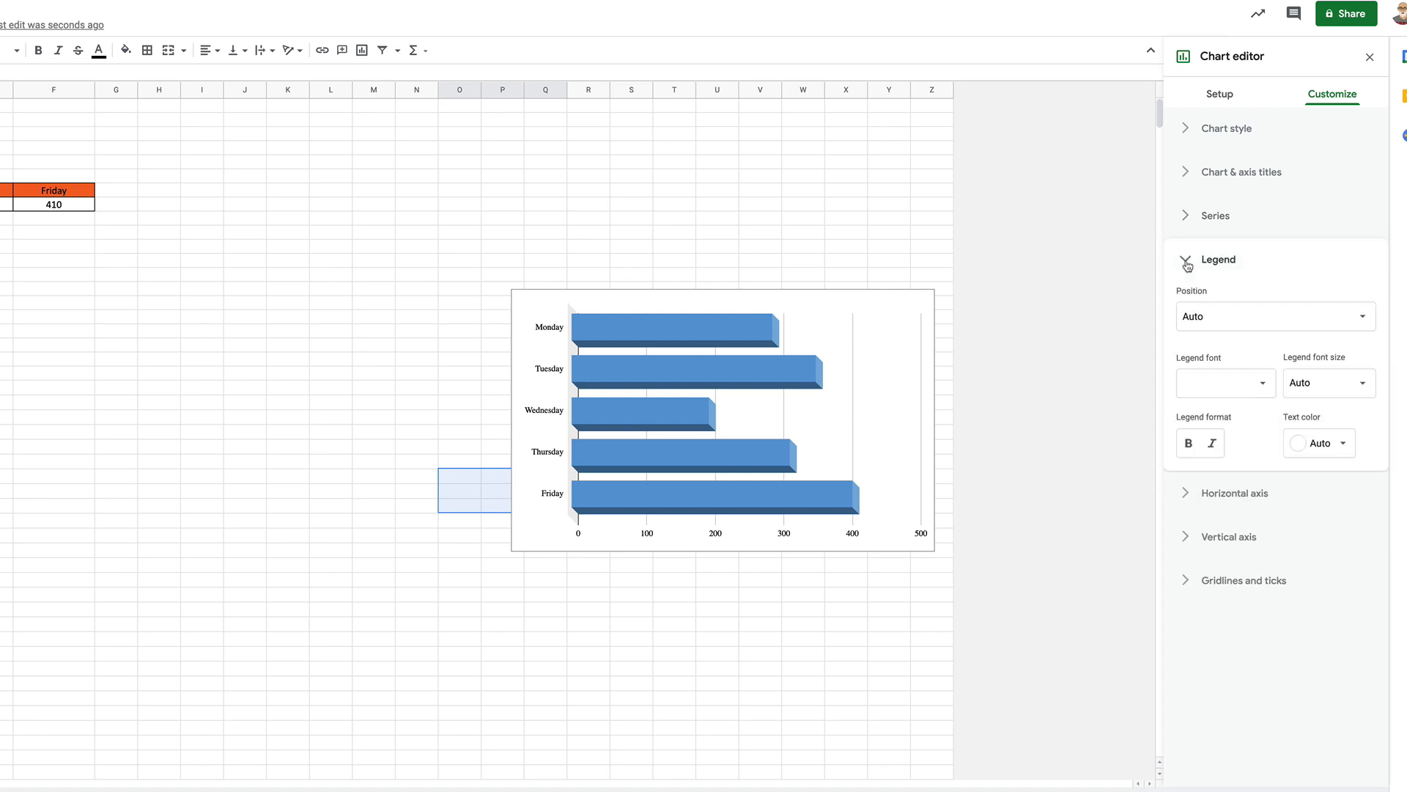
# Step: Collapse the open chart customization sections and move the 3D bar chart beneath the mints table, to about columns D to L, rows 10 to 28
pyautogui.click(1187, 264)
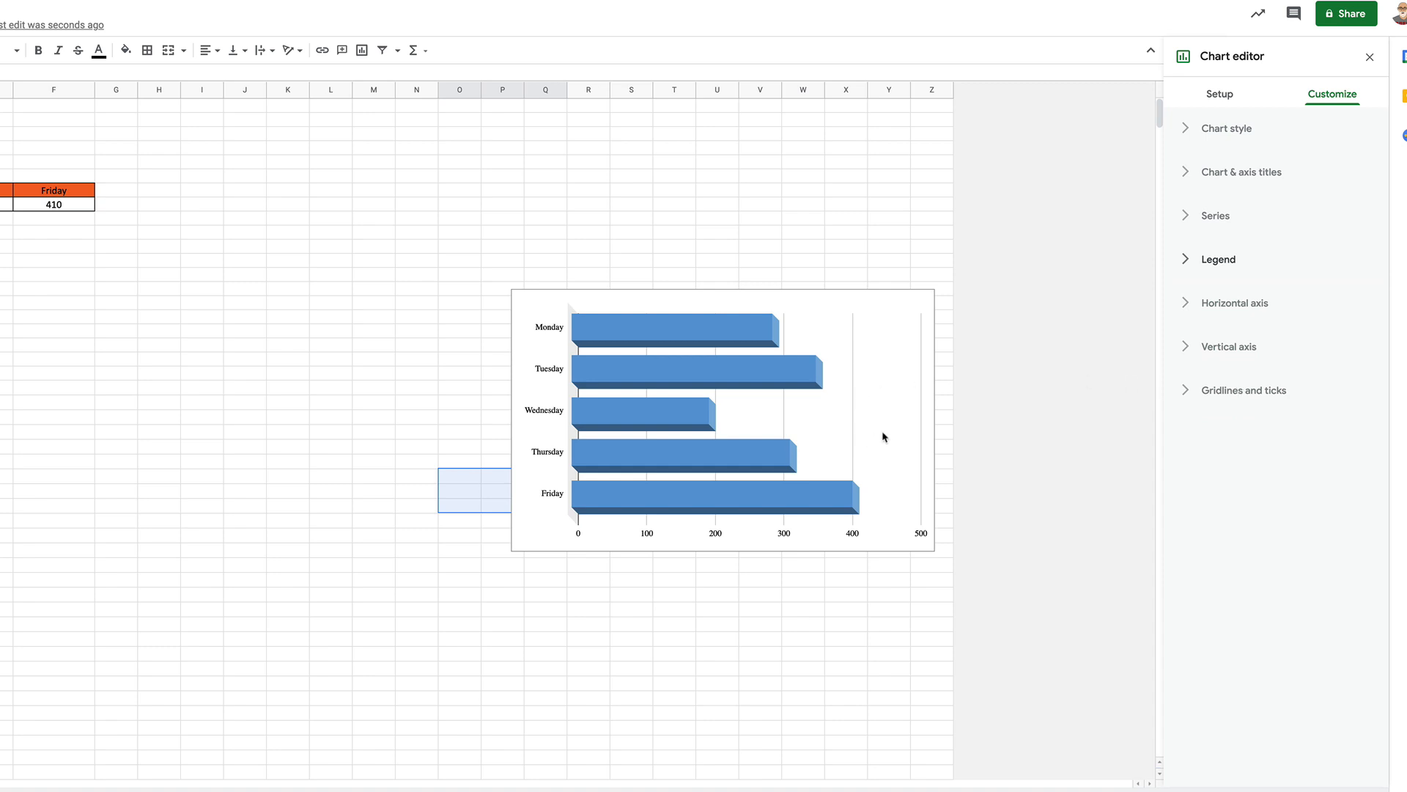
pyautogui.click(1183, 176)
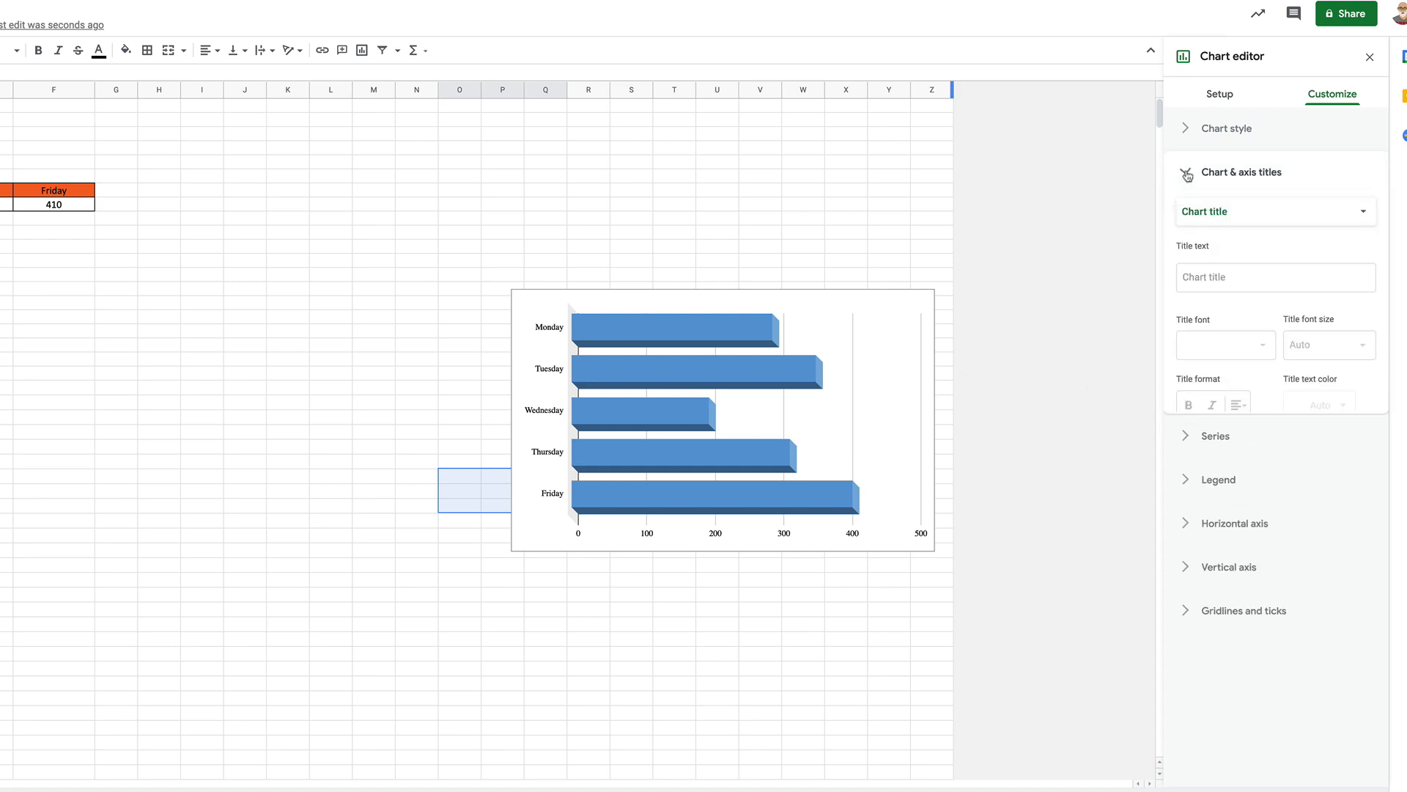
pyautogui.click(1177, 179)
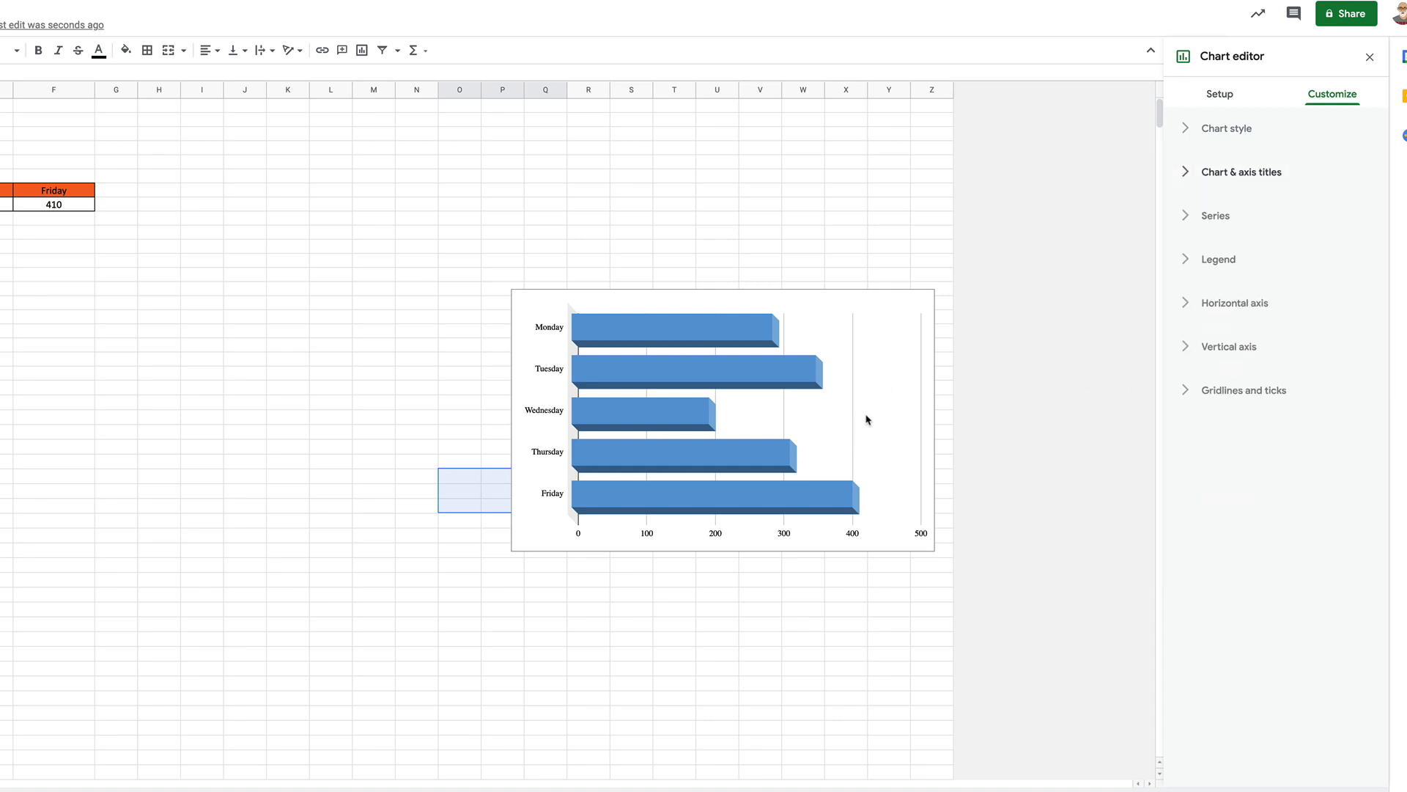
pyautogui.click(847, 413)
pyautogui.moveTo(847, 412); pyautogui.dragTo(241, 358)
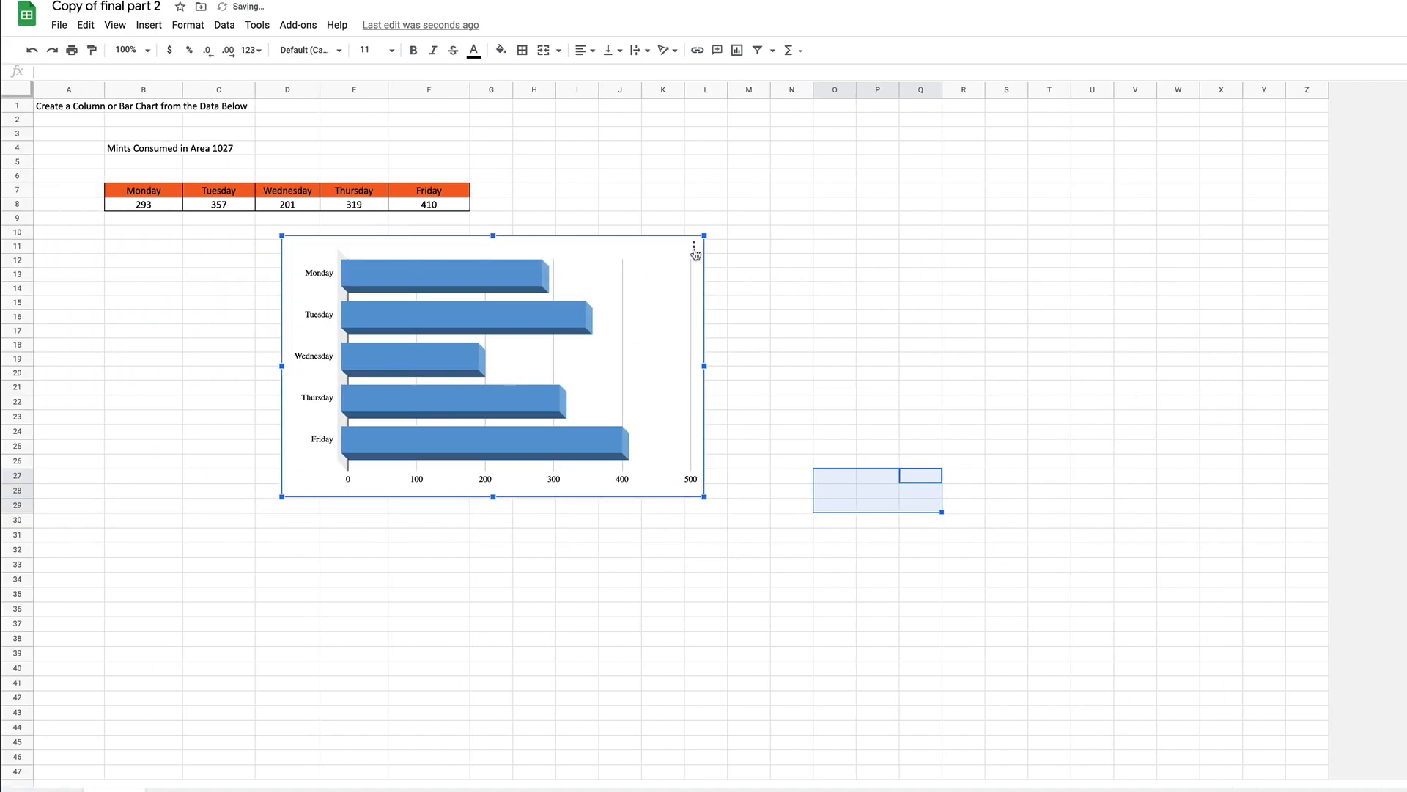
# Step: Review the actions available for the bar chart and the insert options for the mints data range B7:F8
pyautogui.click(695, 252)
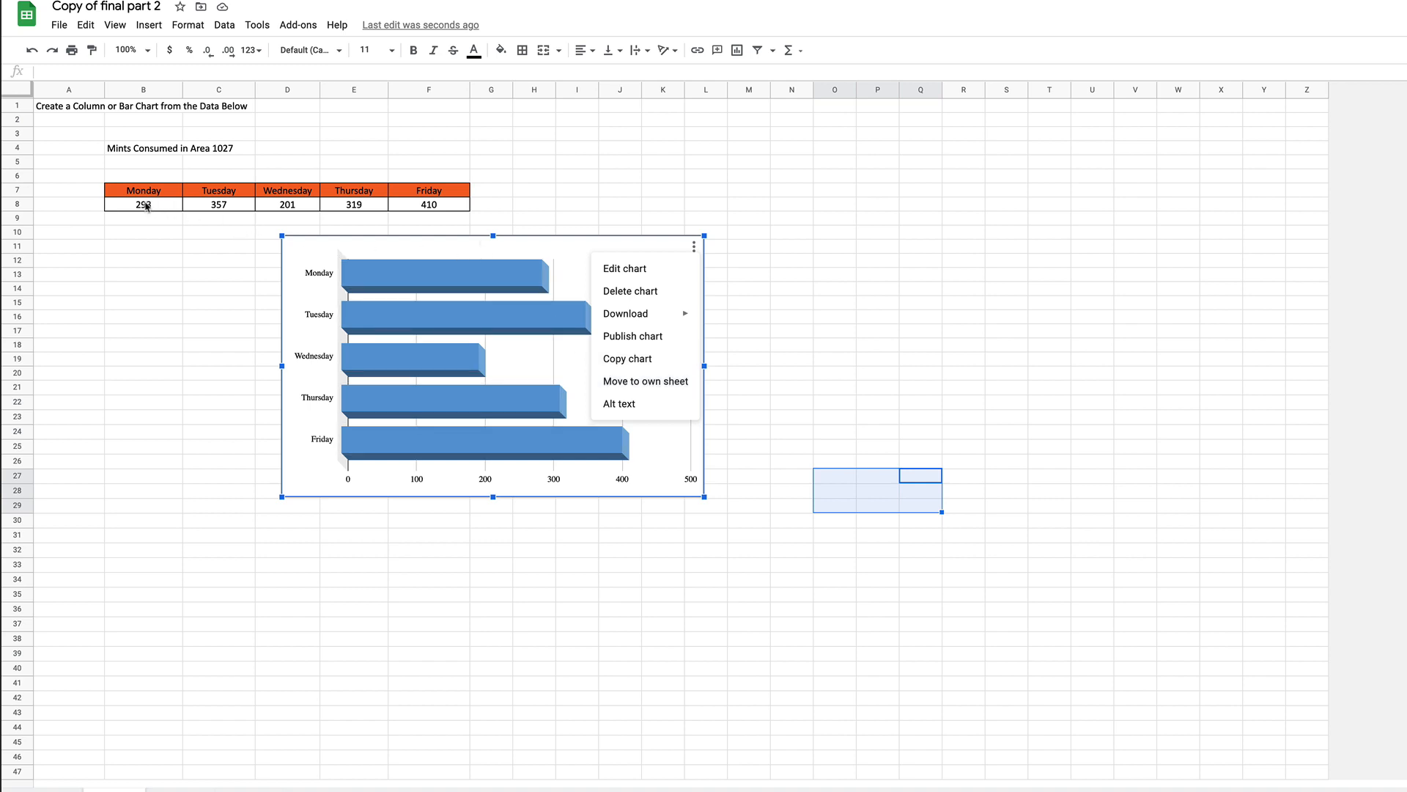
pyautogui.click(146, 206)
pyautogui.moveTo(143, 192); pyautogui.dragTo(435, 212)
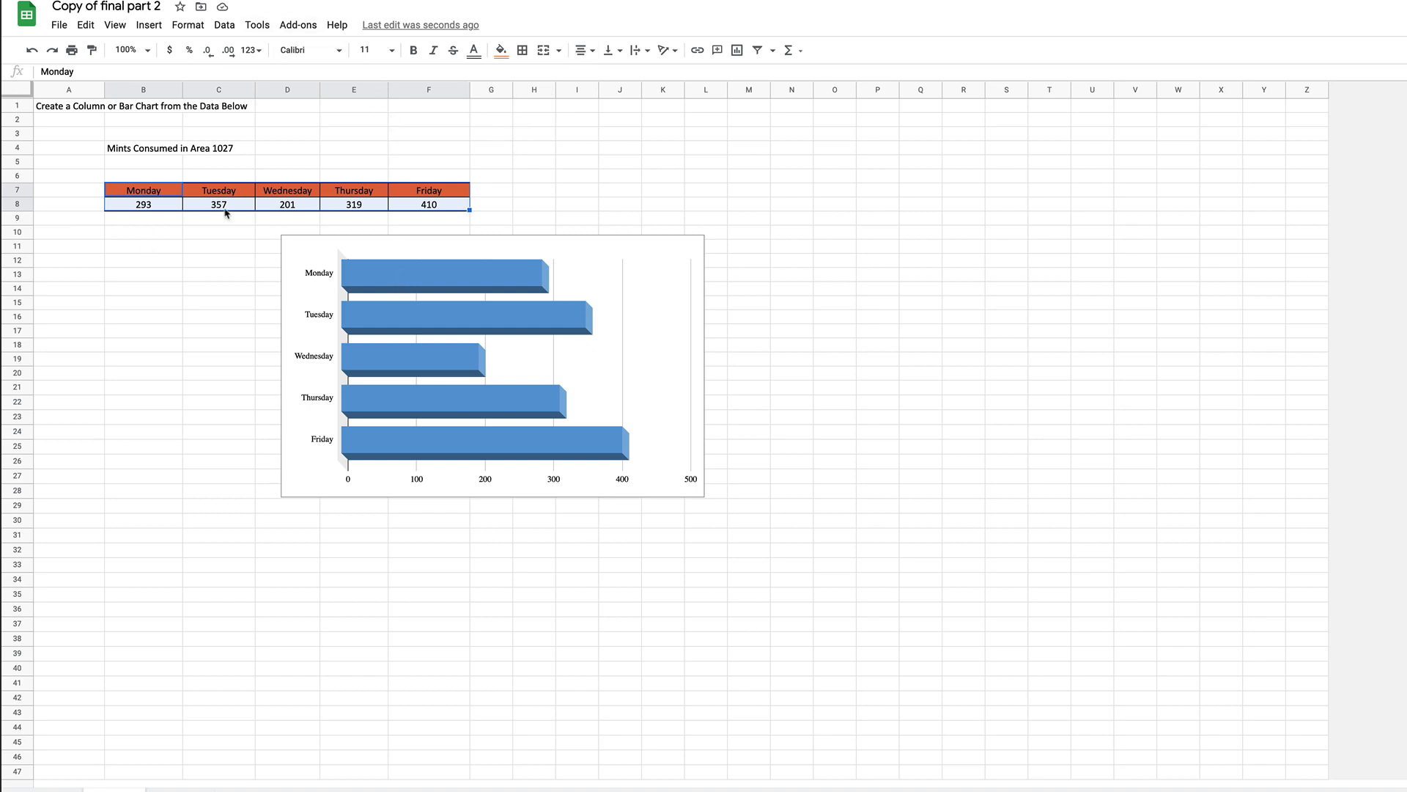
pyautogui.click(149, 24)
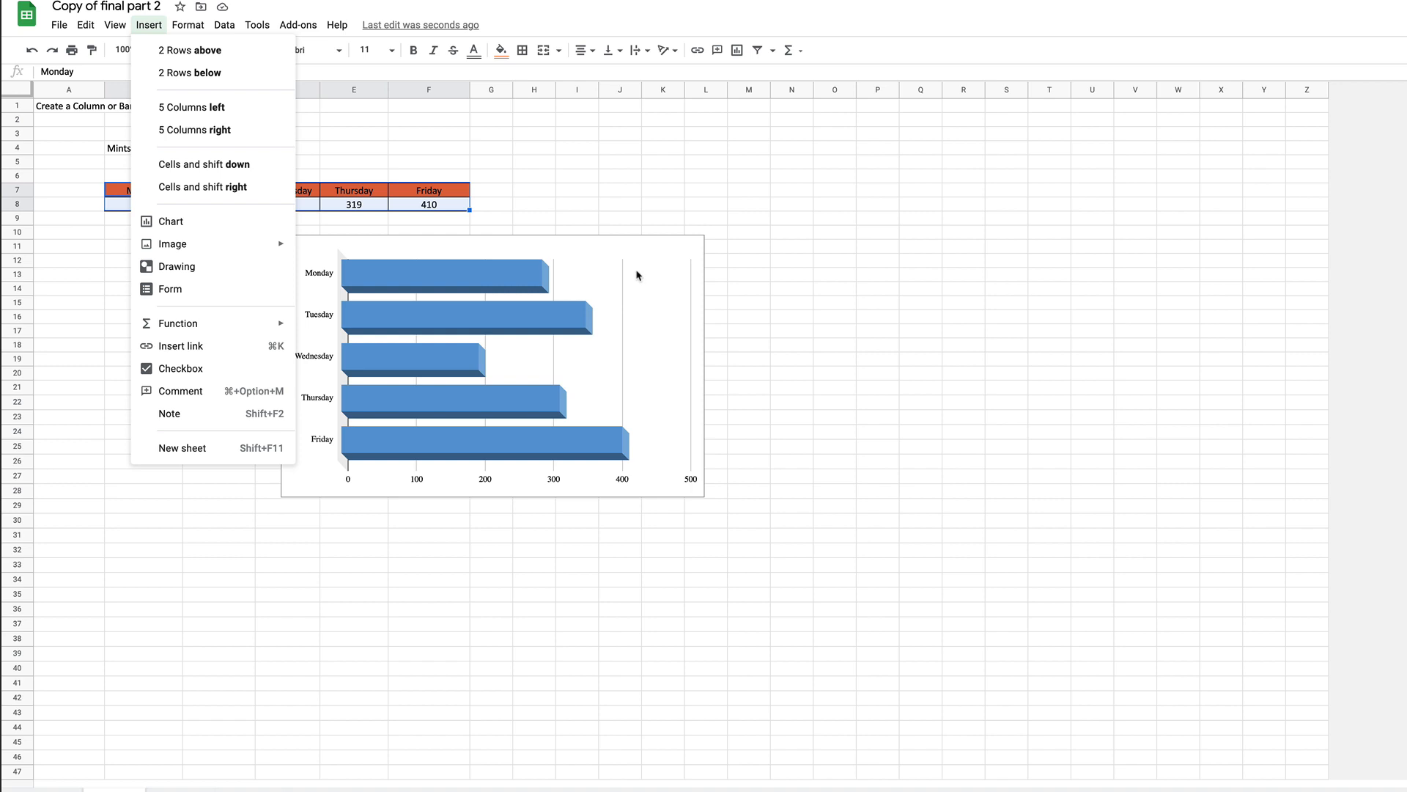
pyautogui.click(423, 149)
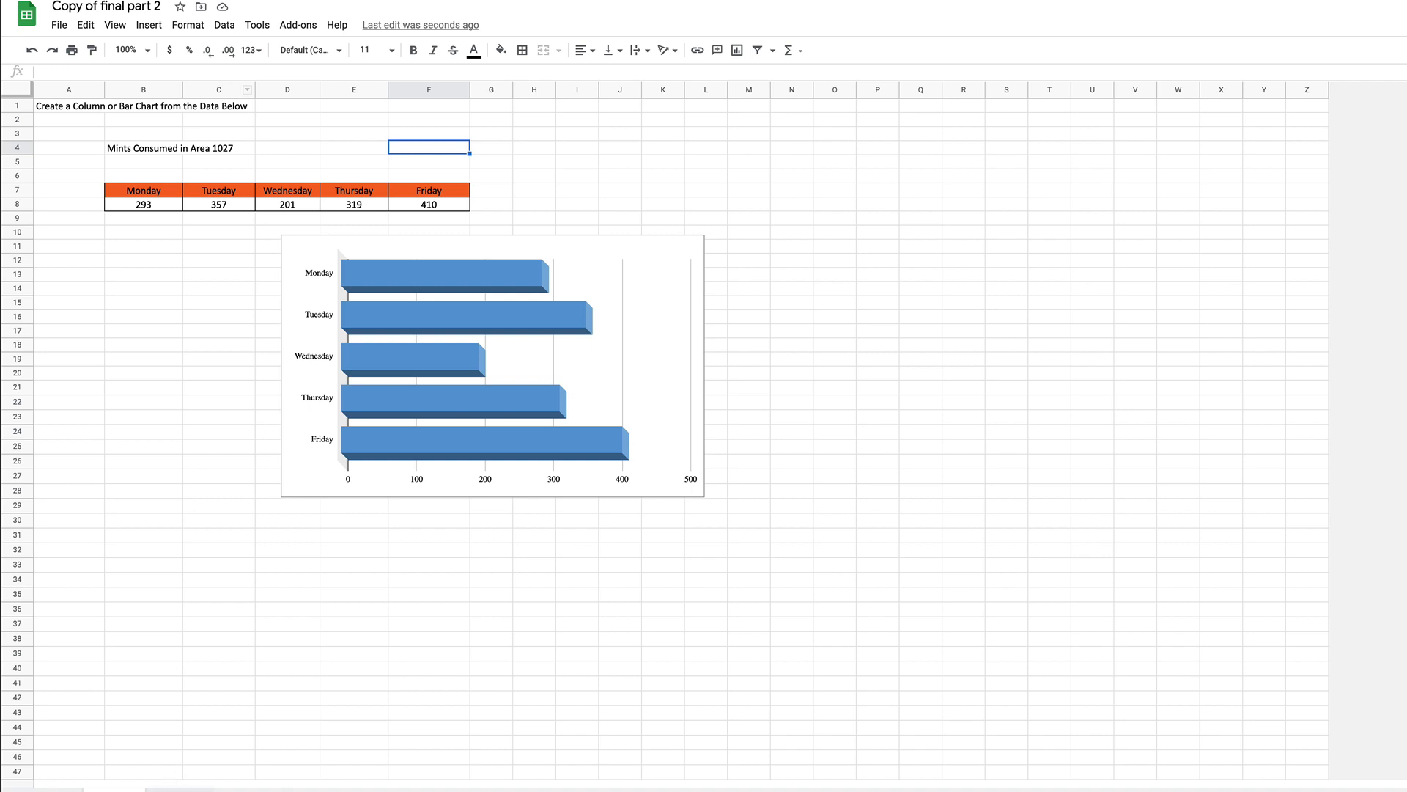
# Step: Look over the pie chart task on the Budget sheet and the line chart task on the Scores sheet
pyautogui.click(179, 789)
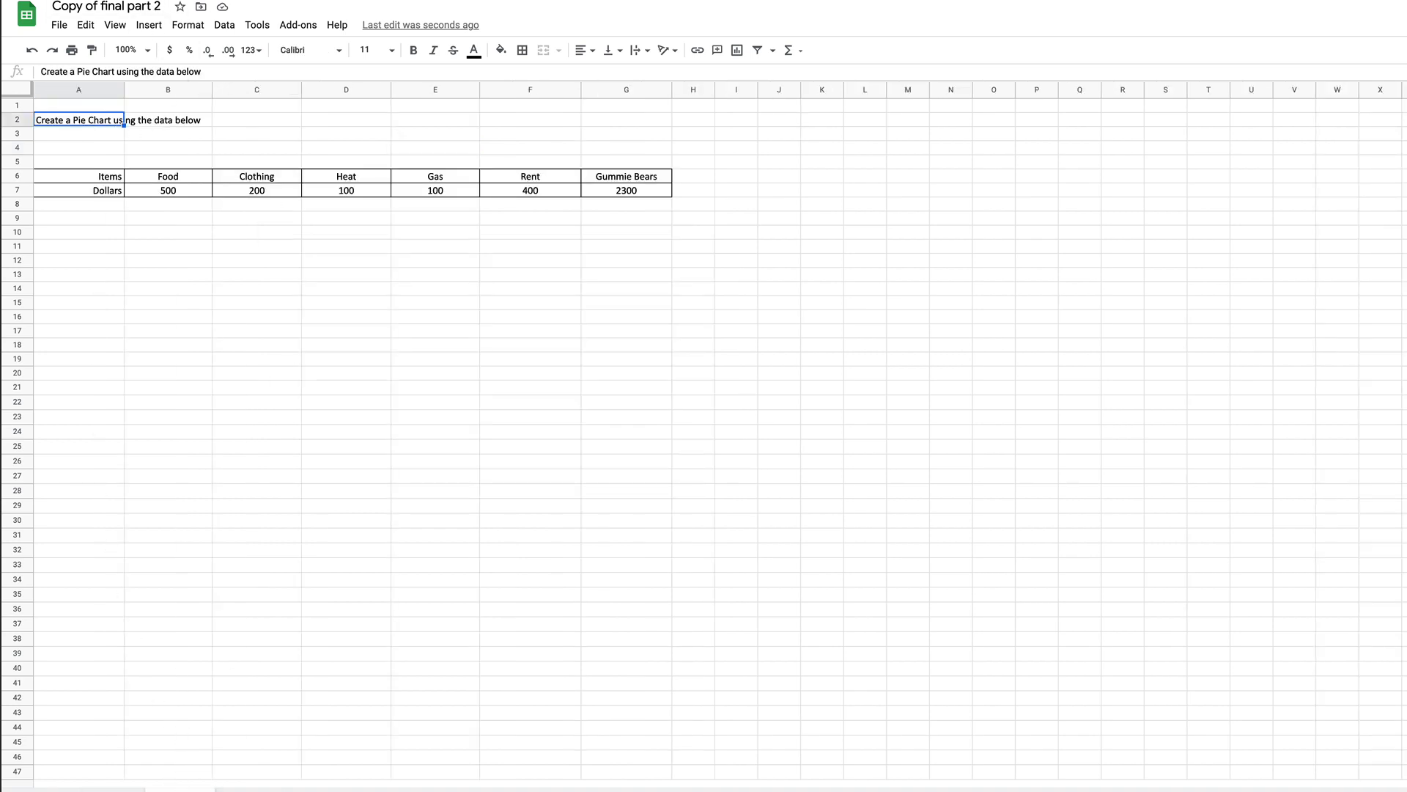
pyautogui.click(249, 788)
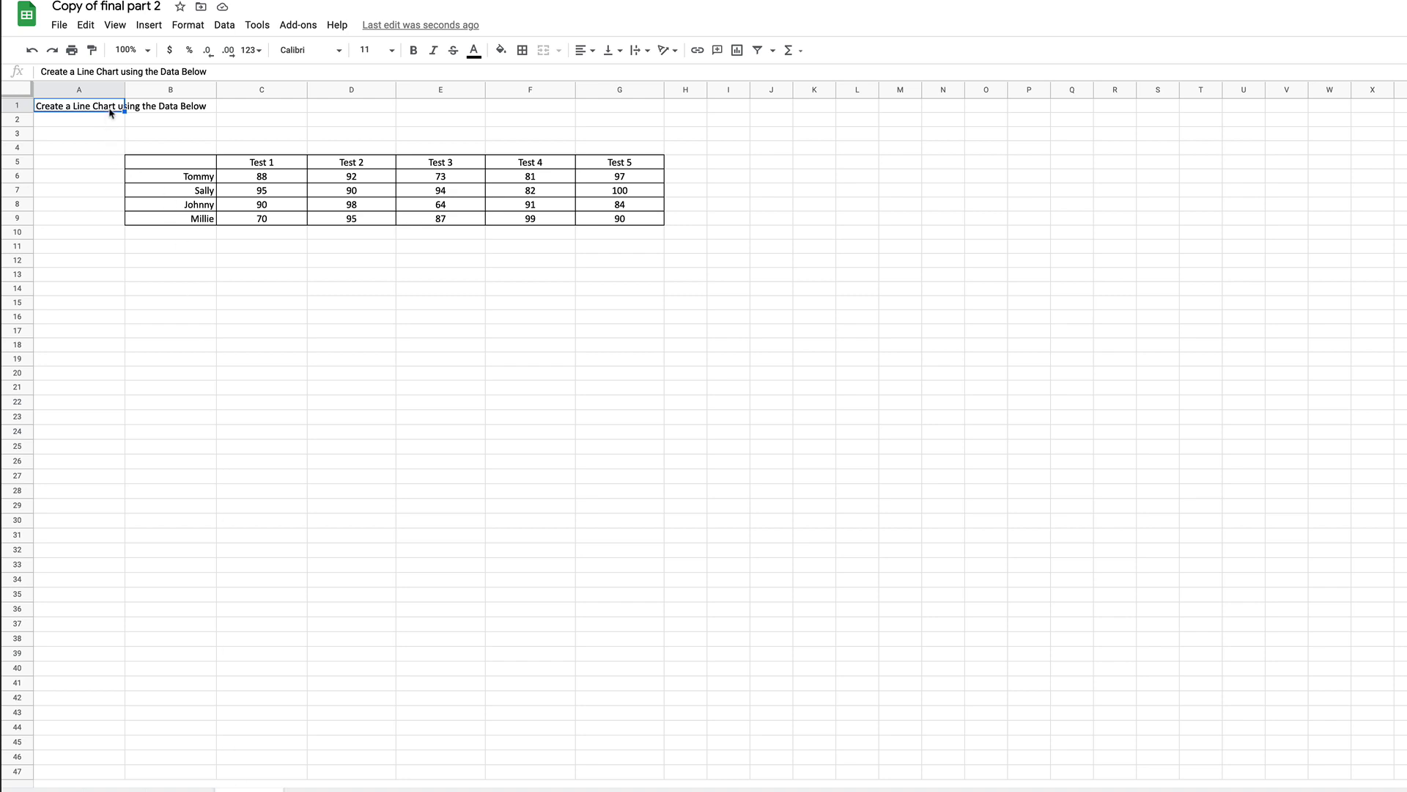